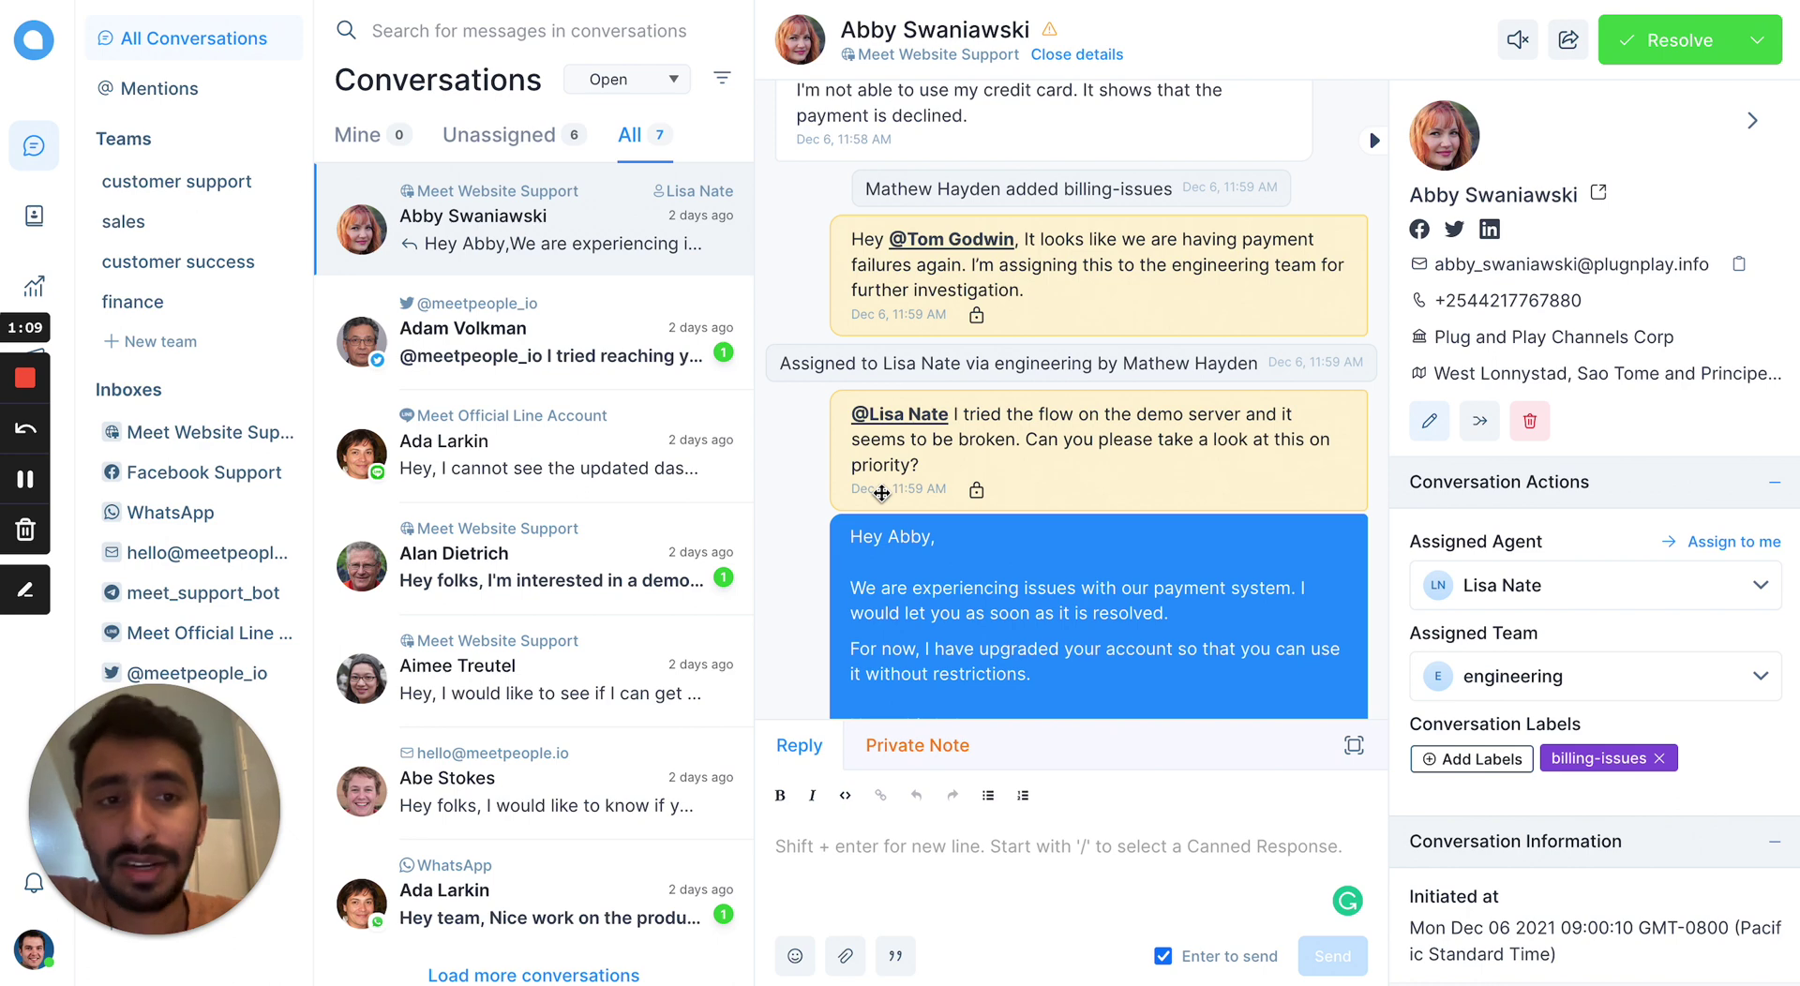
# - Review the open conversation's actions, conversation information and contact attributes in its details
pyautogui.scroll(-5, 1447, 433)
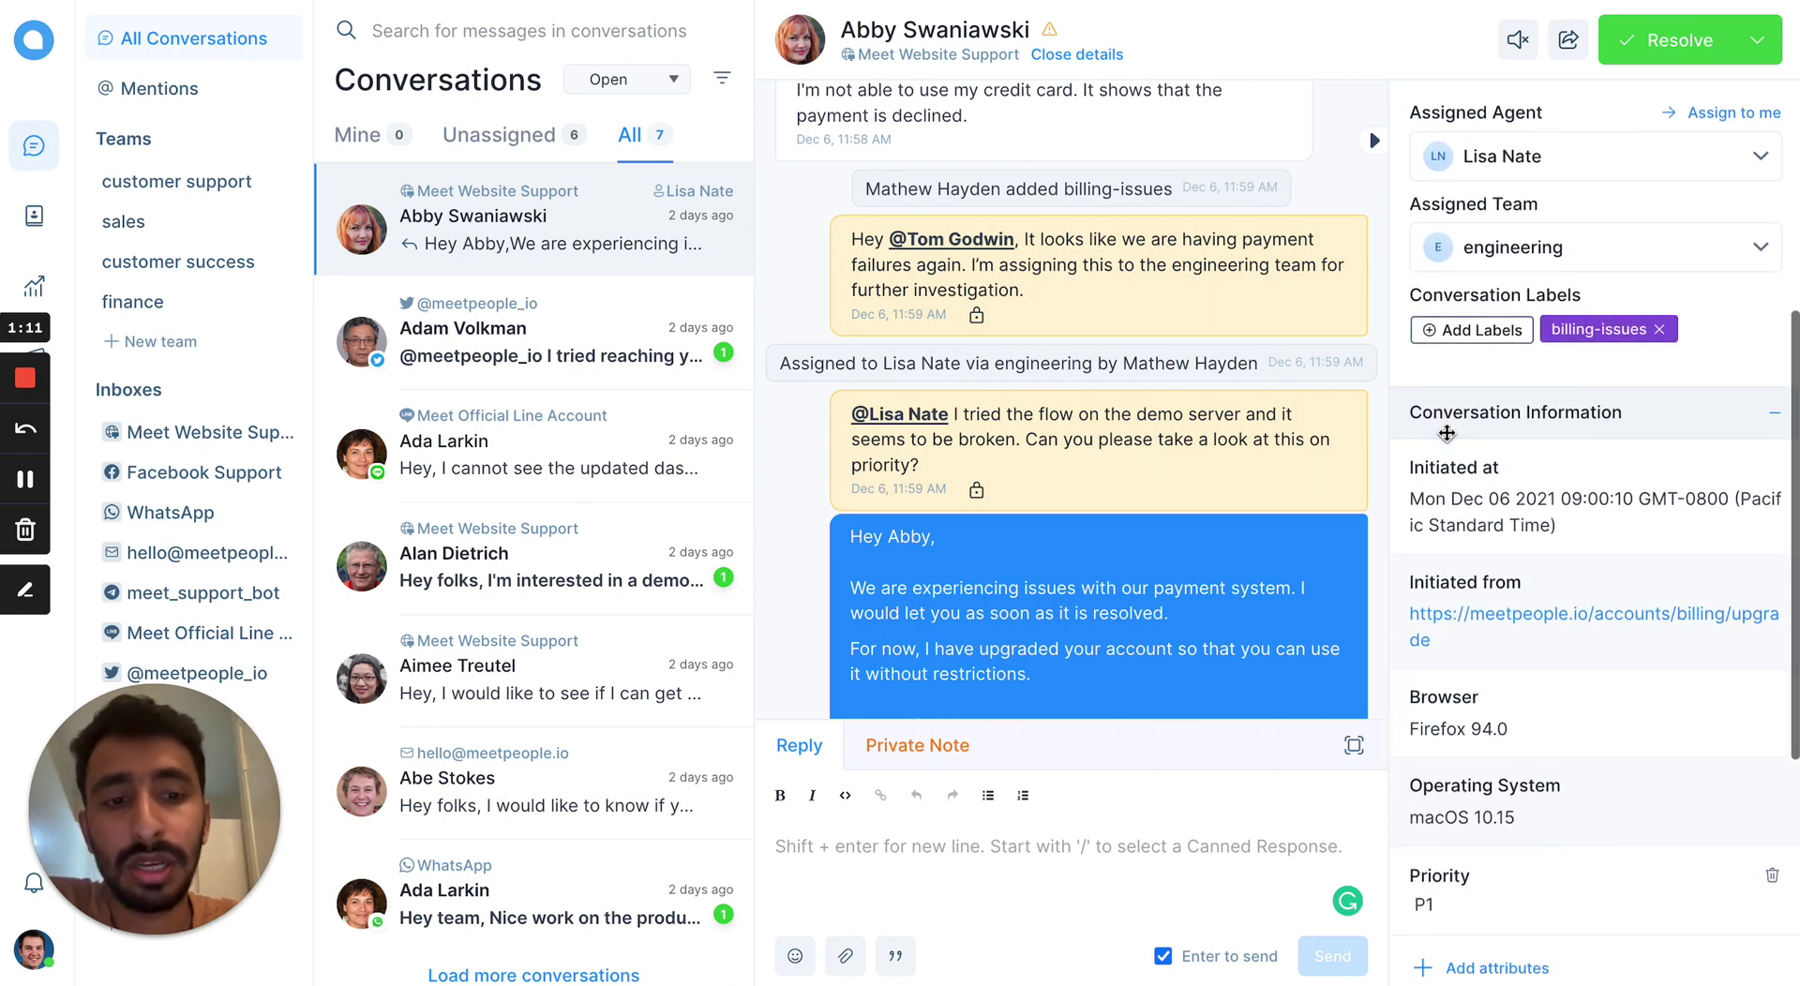
pyautogui.scroll(-3, 1447, 433)
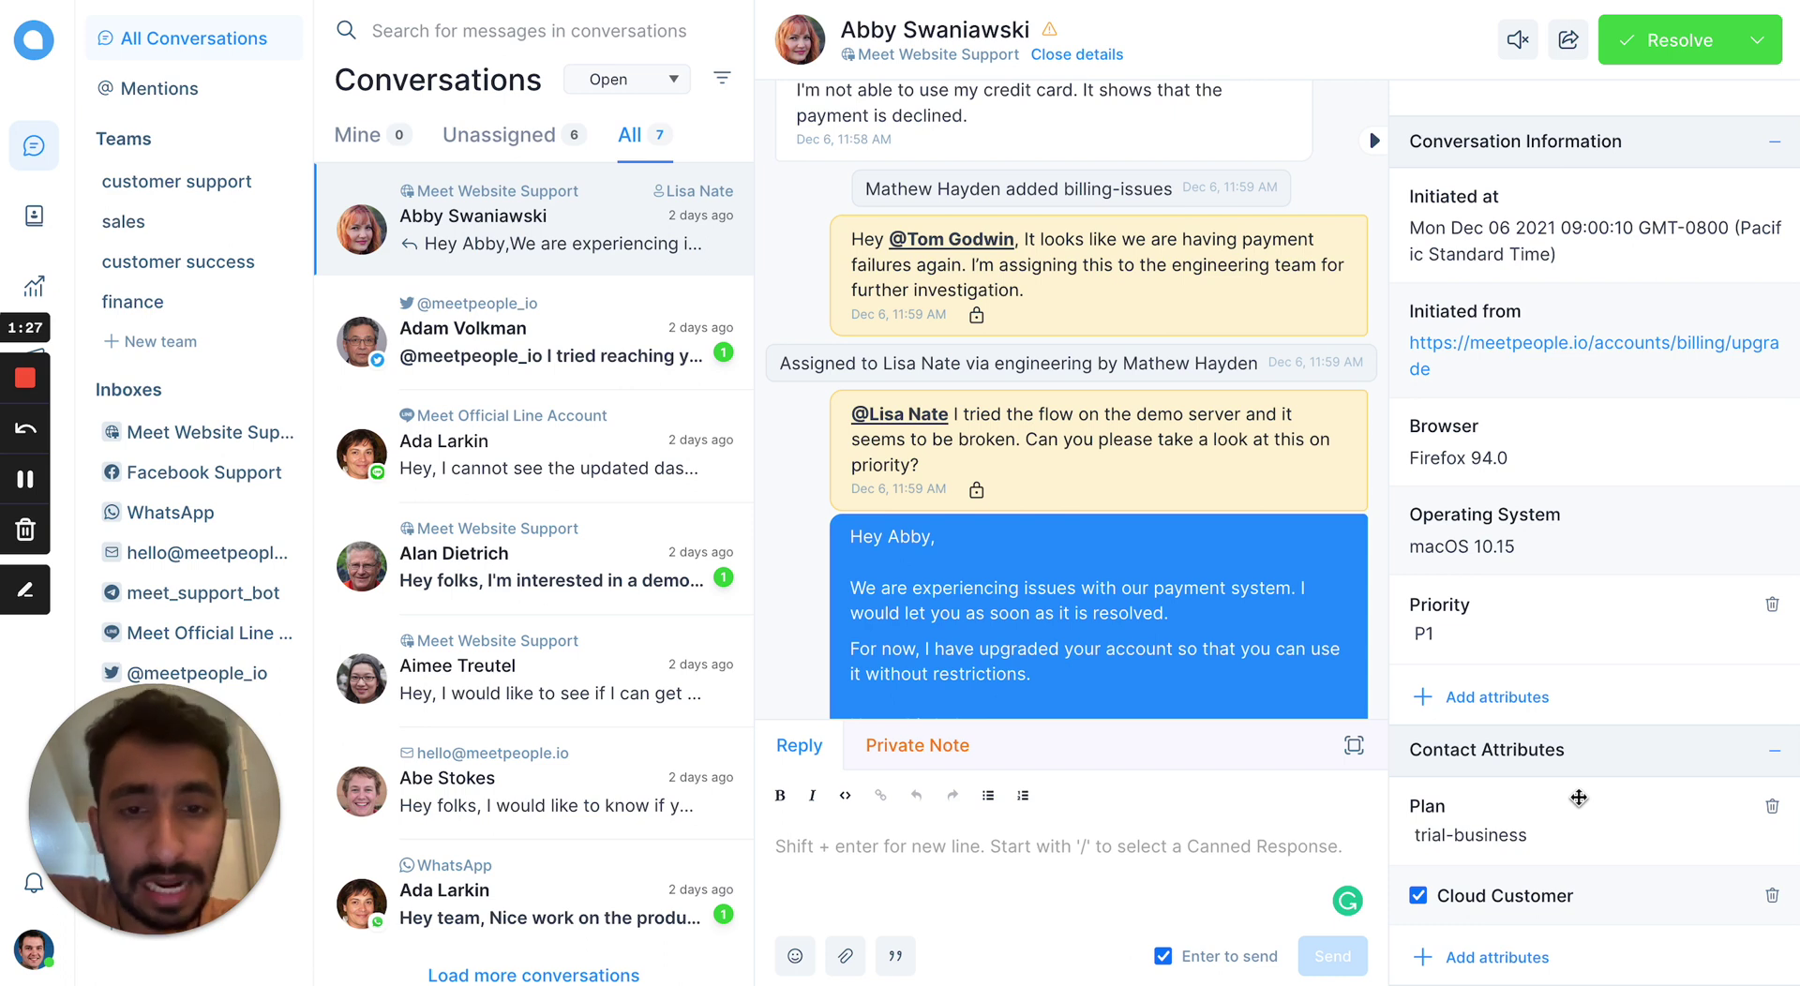
# - Try starting an agent mention in a private note on the open conversation
pyautogui.click(915, 742)
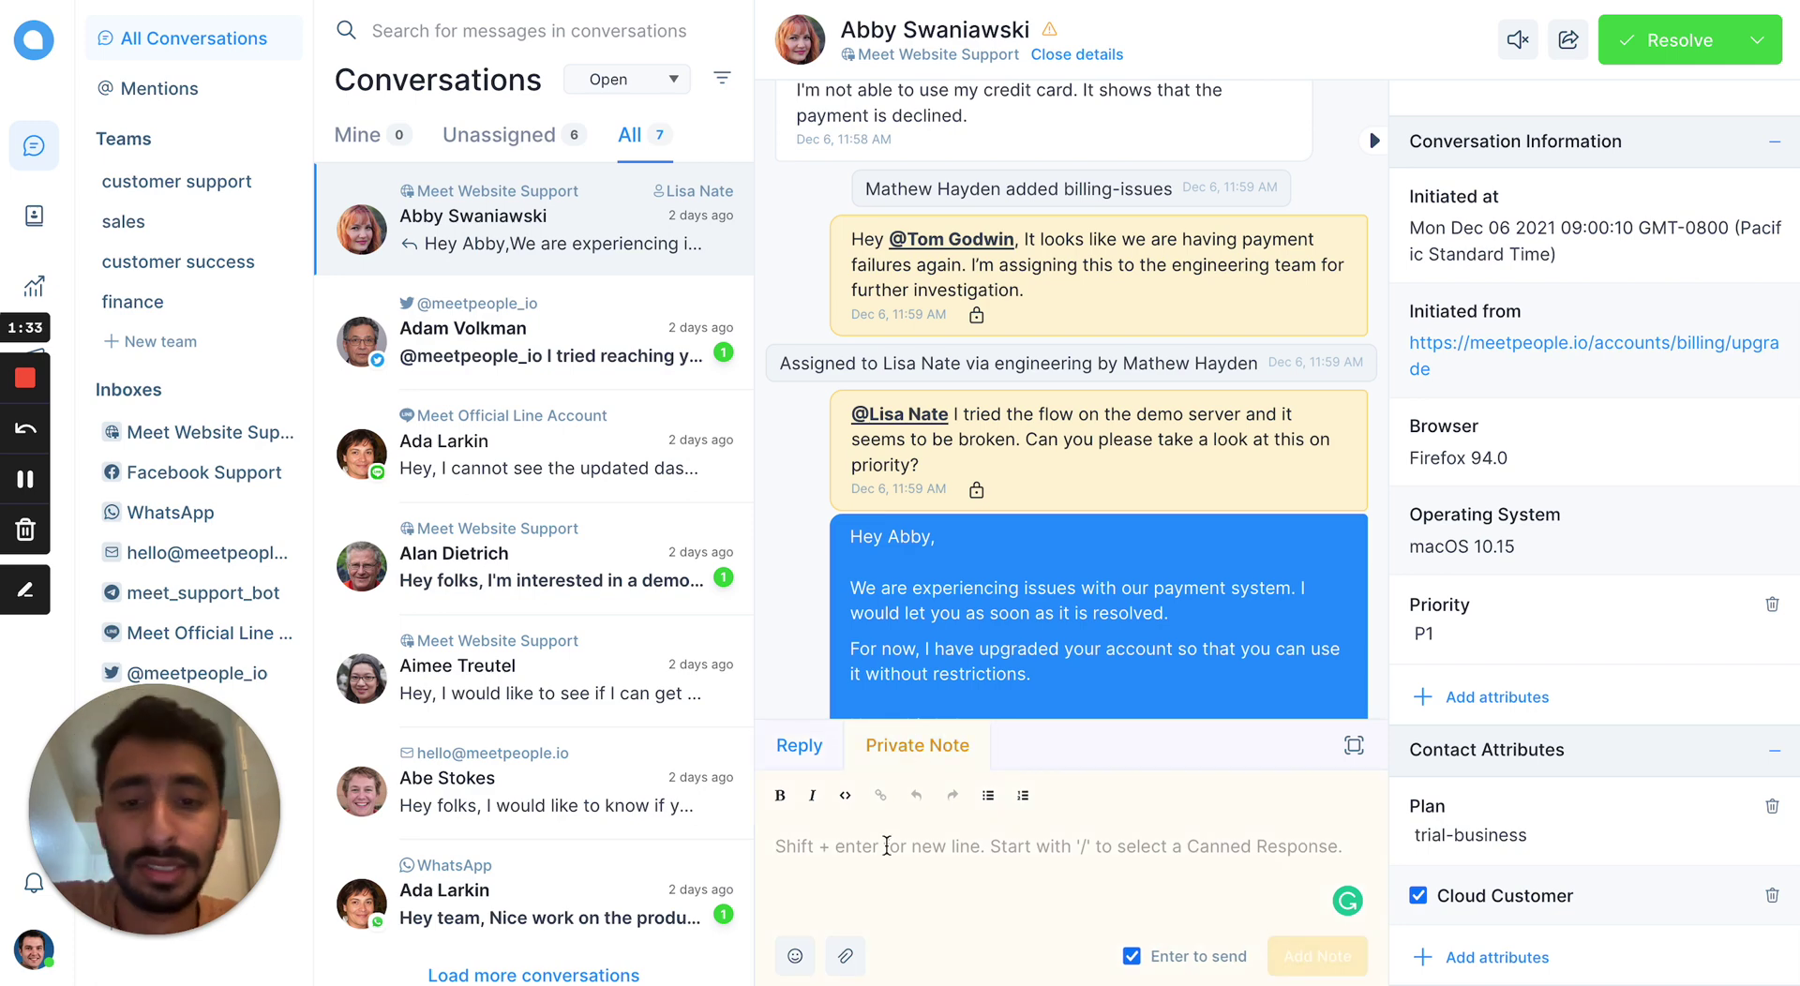
pyautogui.write('@')
pyautogui.press('BackSpace')
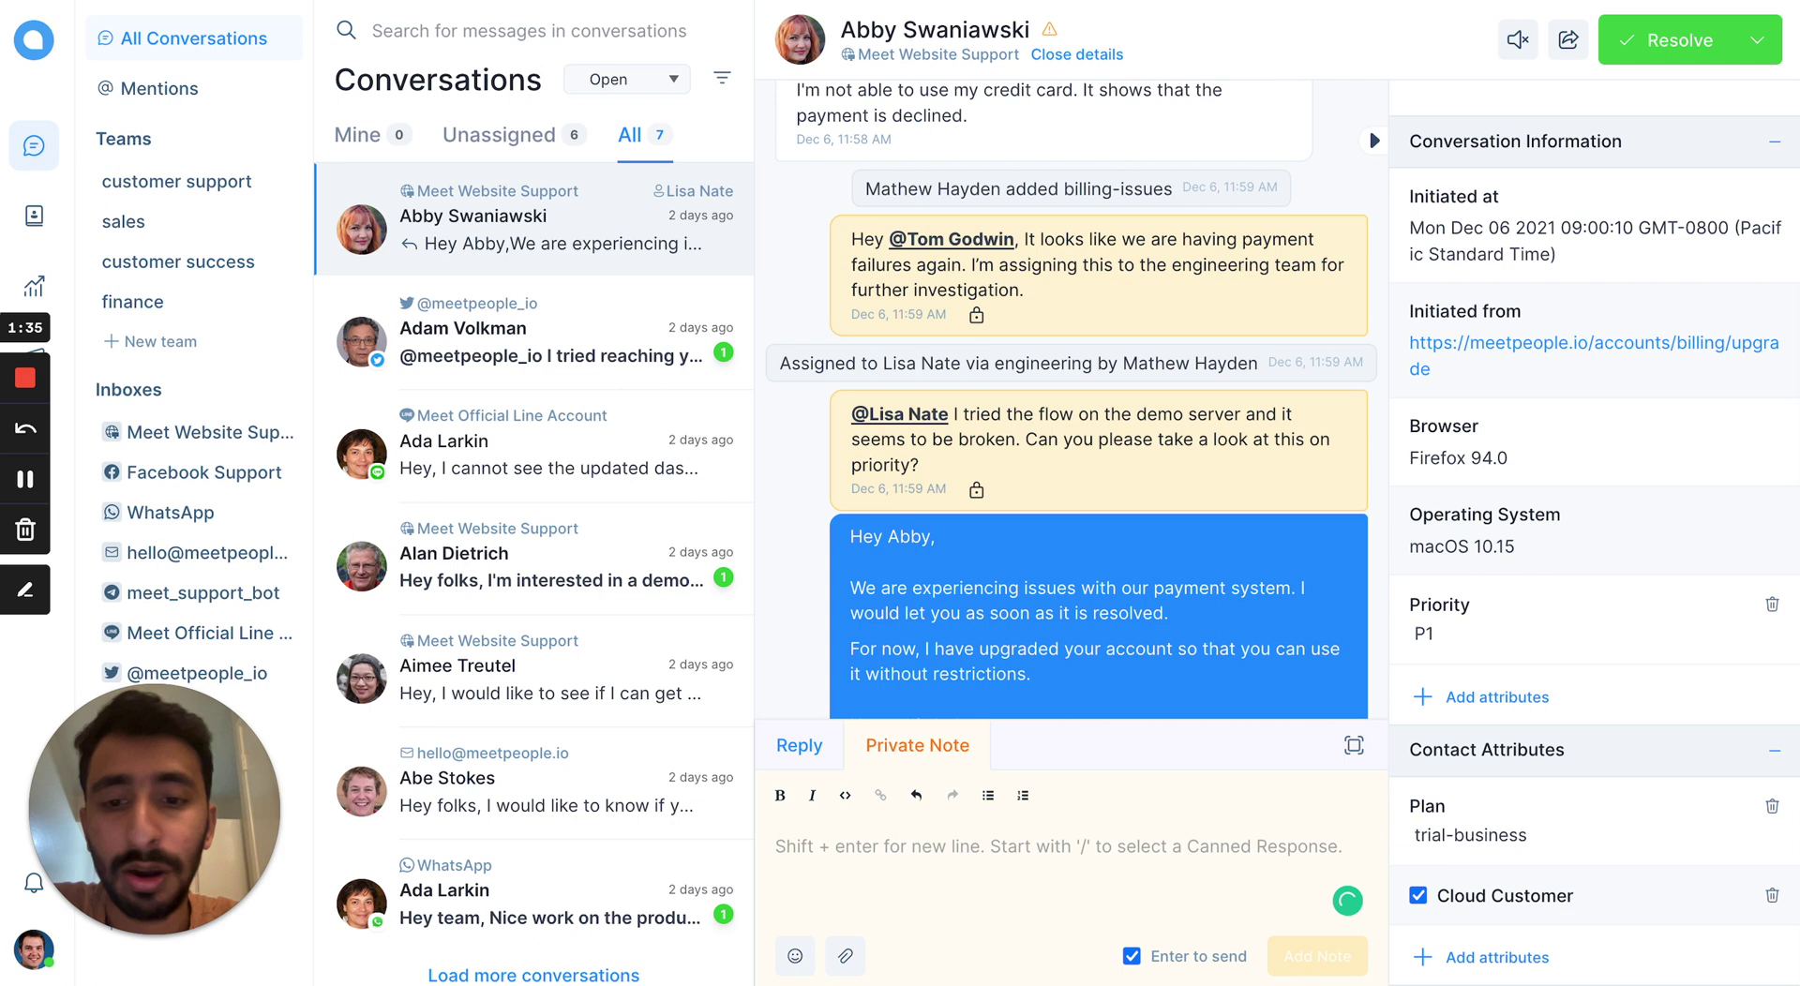
# - Try inserting the payment-failures canned response into a reply, and clear the draft without sending it
pyautogui.click(791, 748)
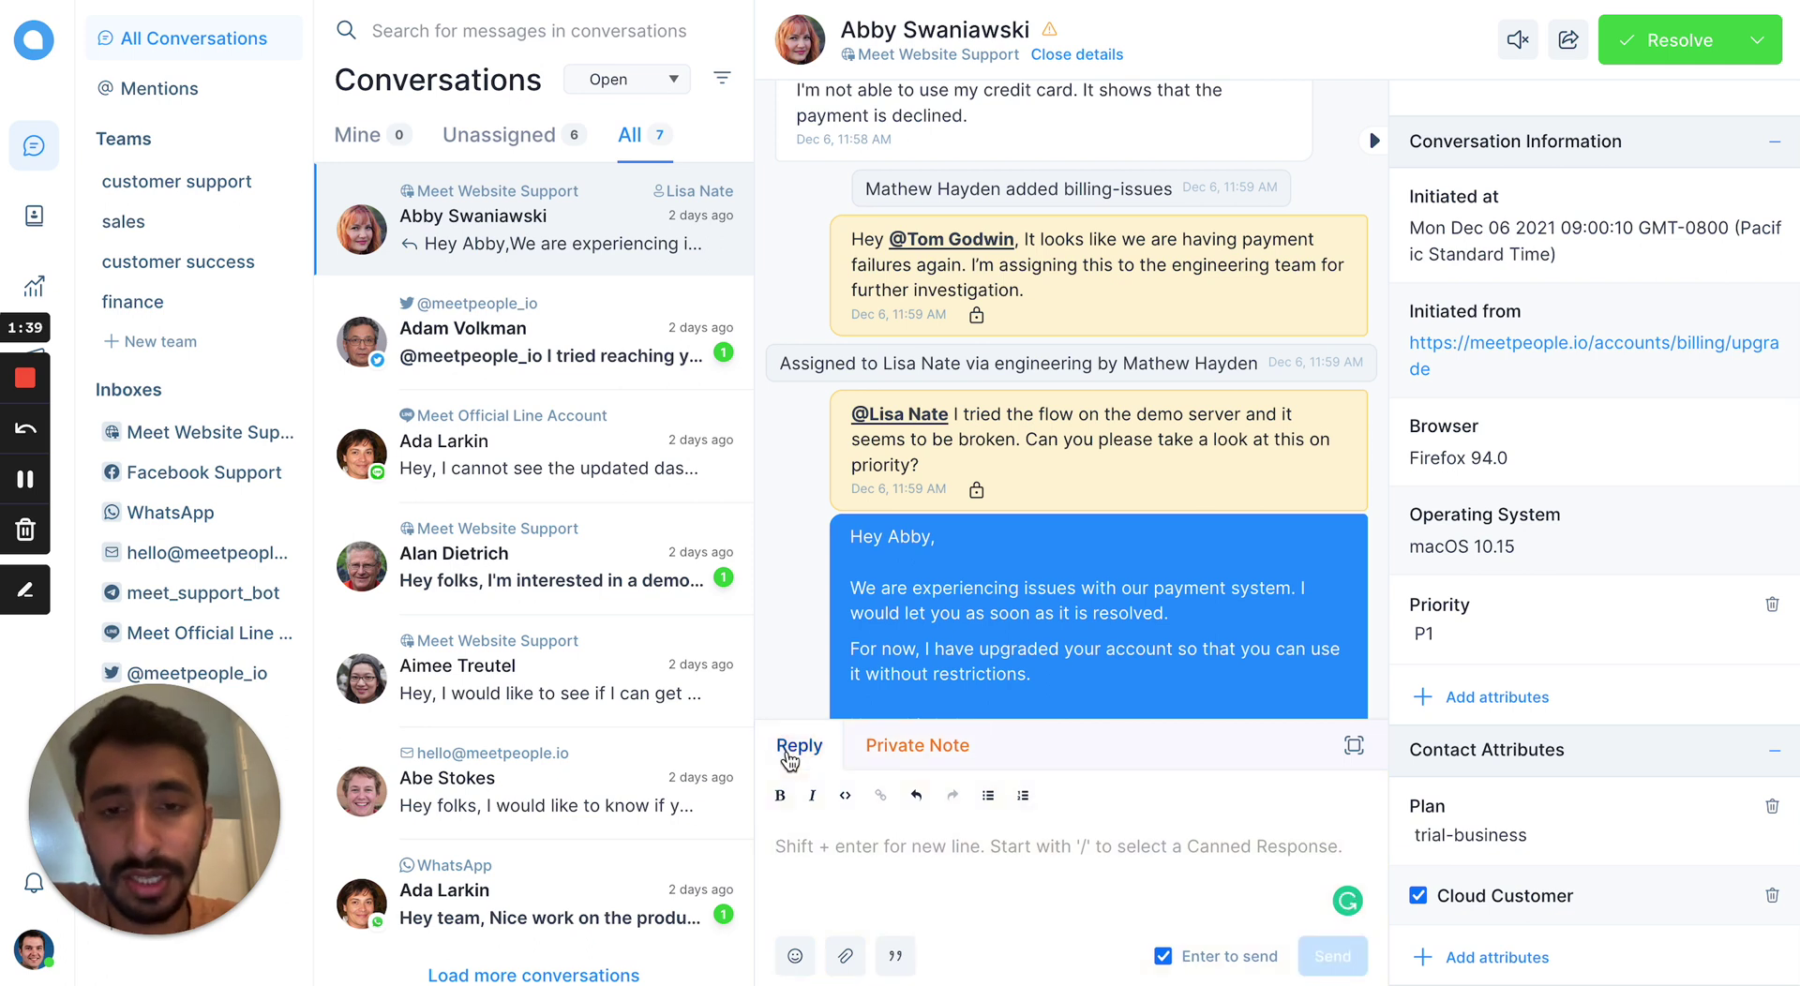
pyautogui.click(793, 846)
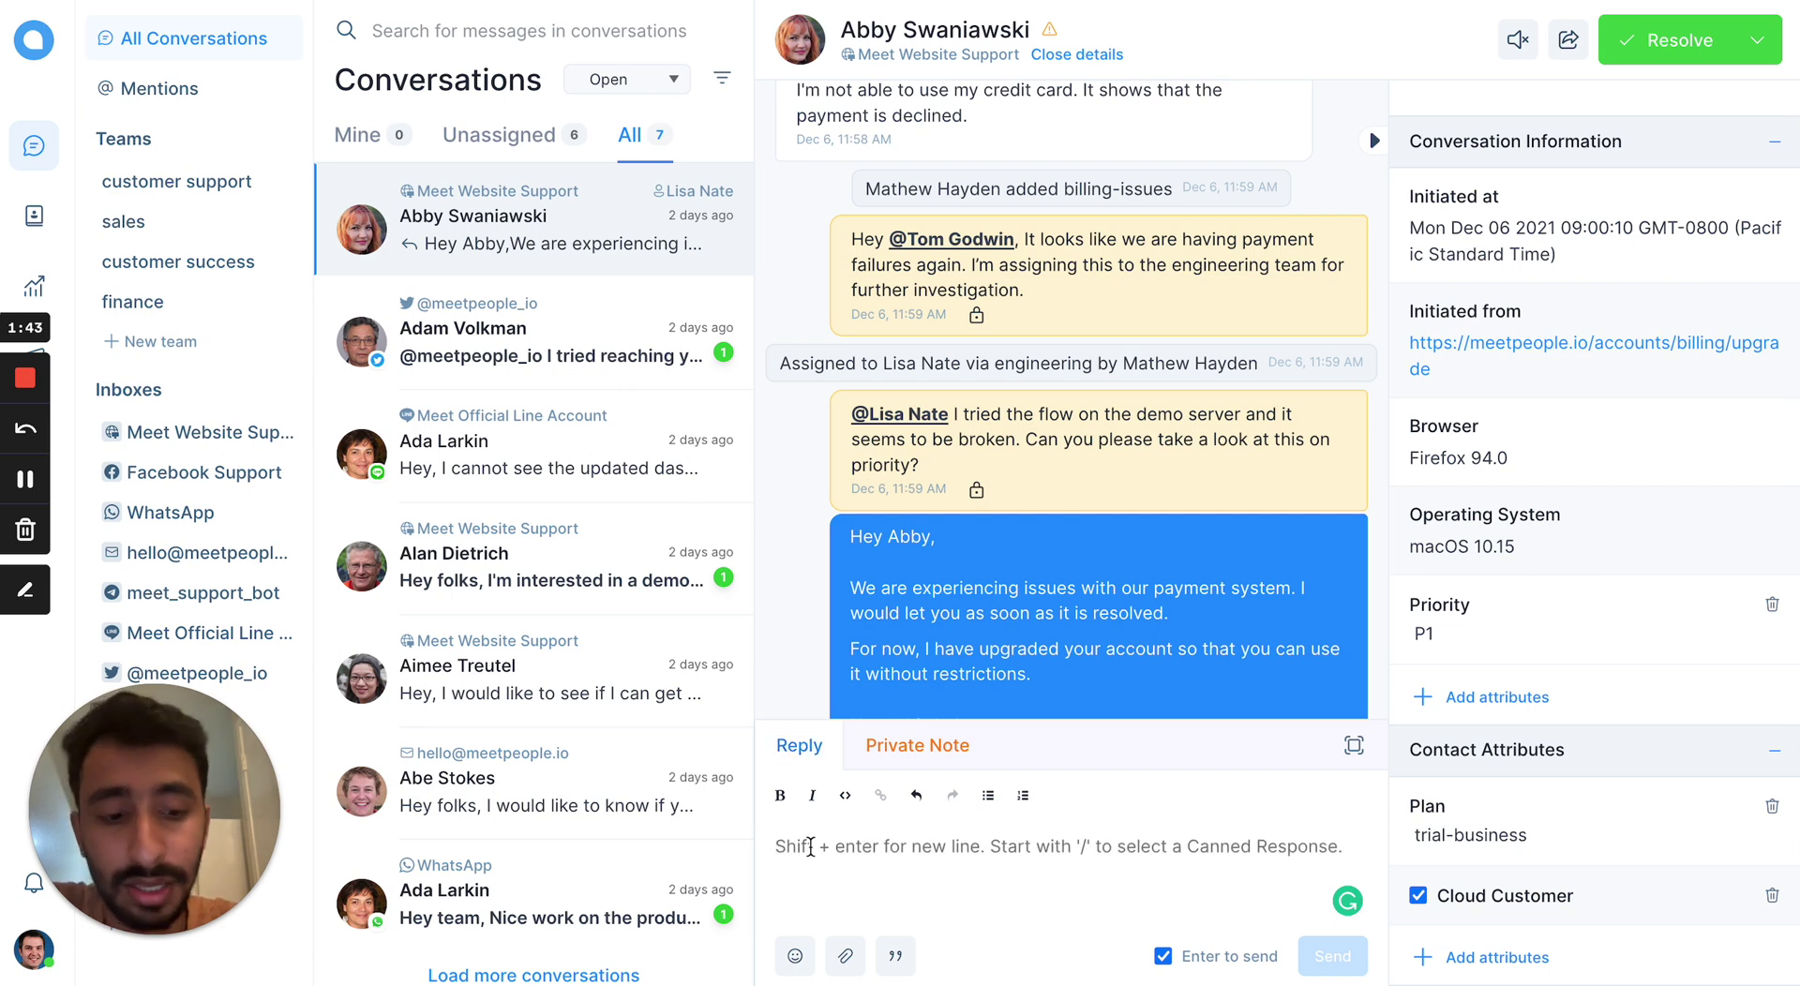
pyautogui.write('/')
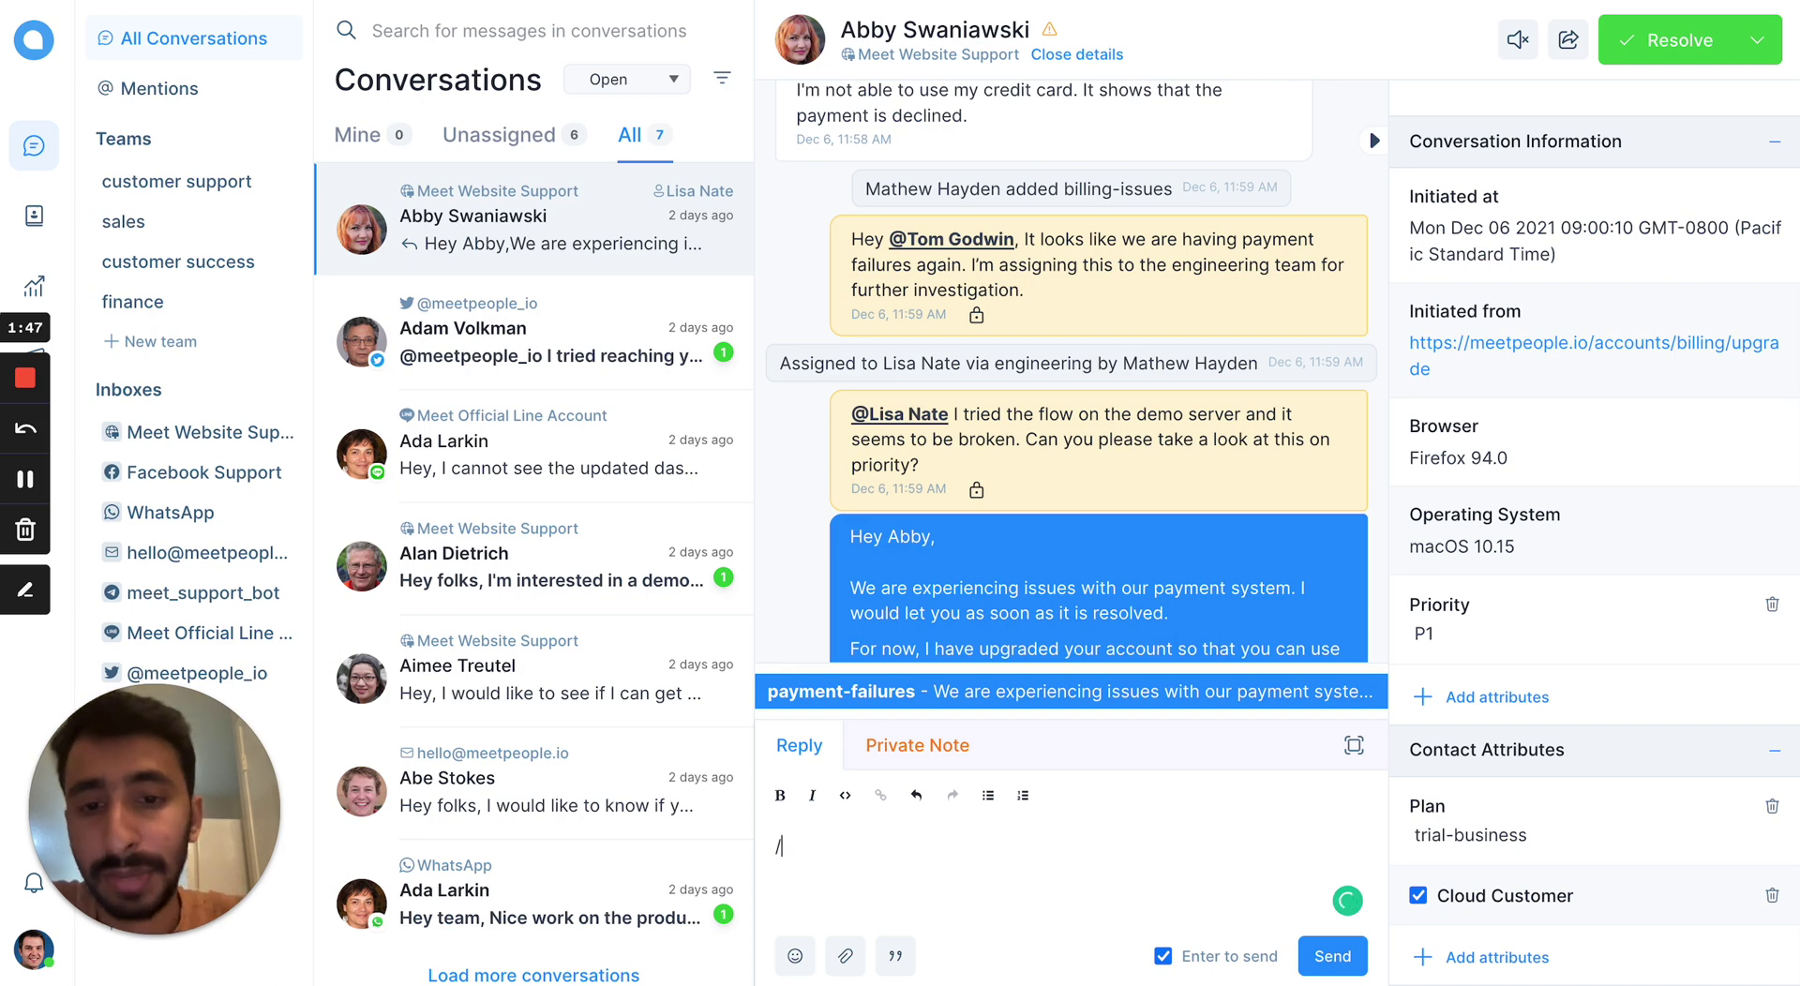
pyautogui.press('Return')
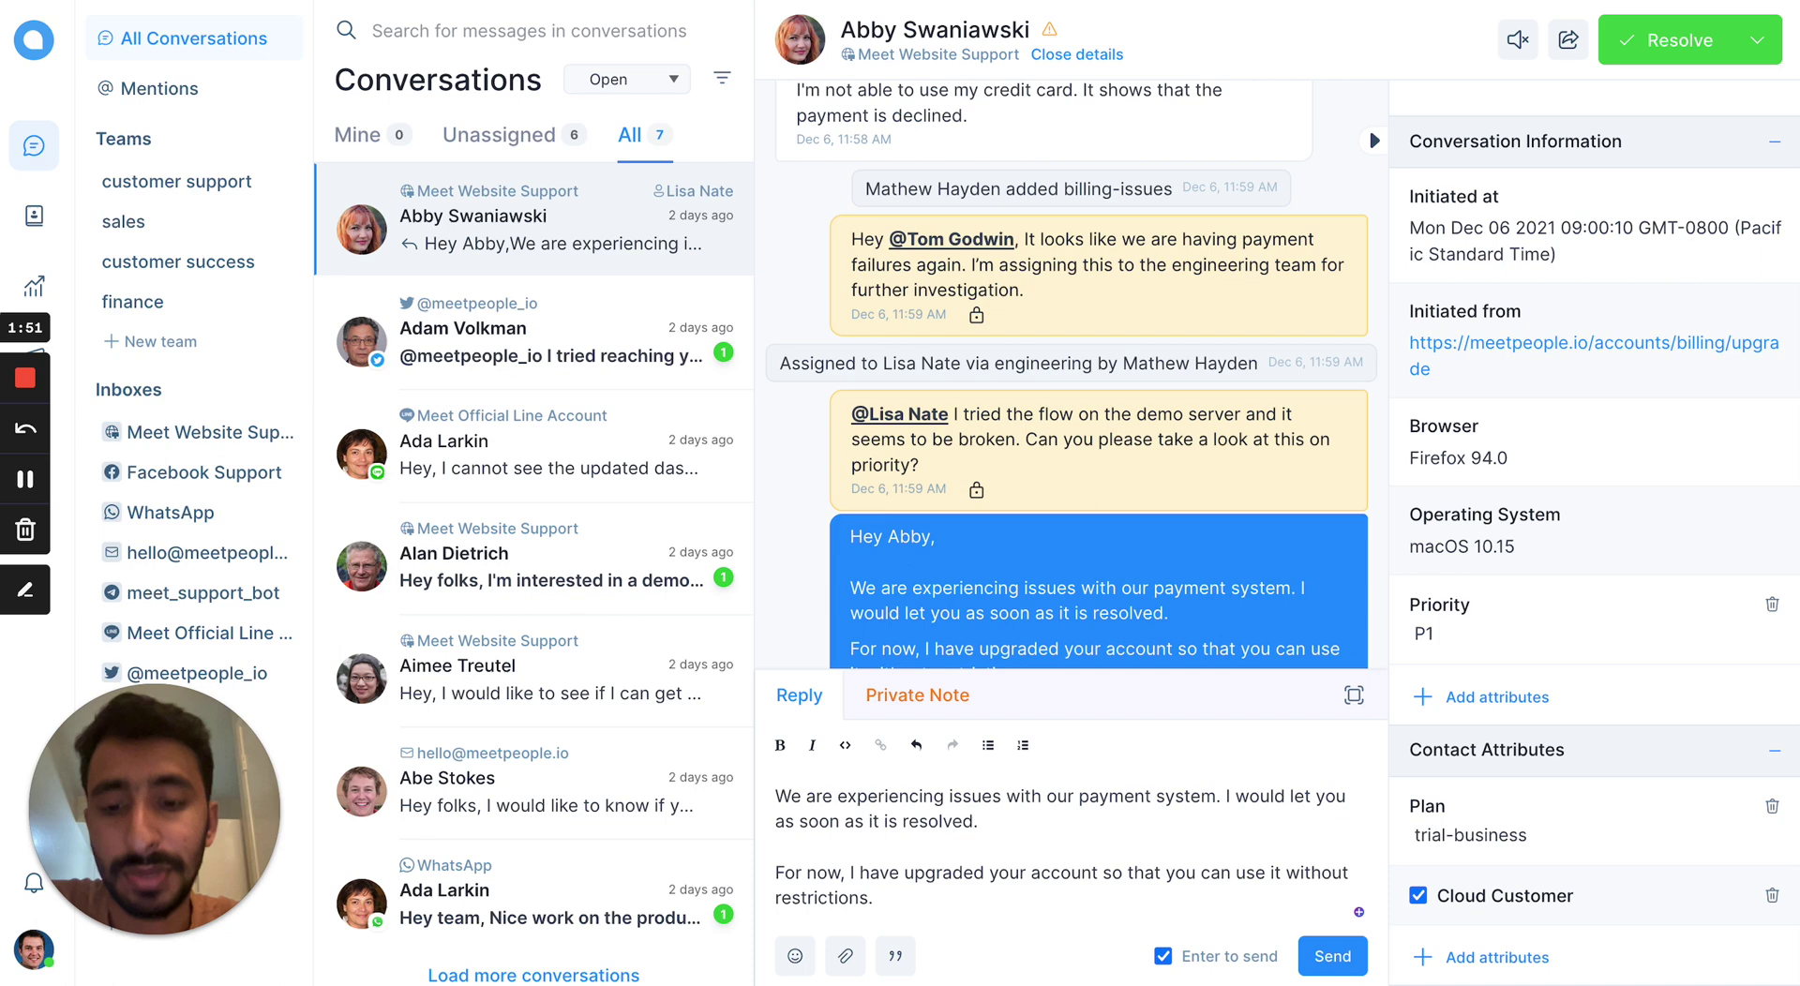
pyautogui.hotkey('ctrl', 'a')
pyautogui.press('BackSpace')
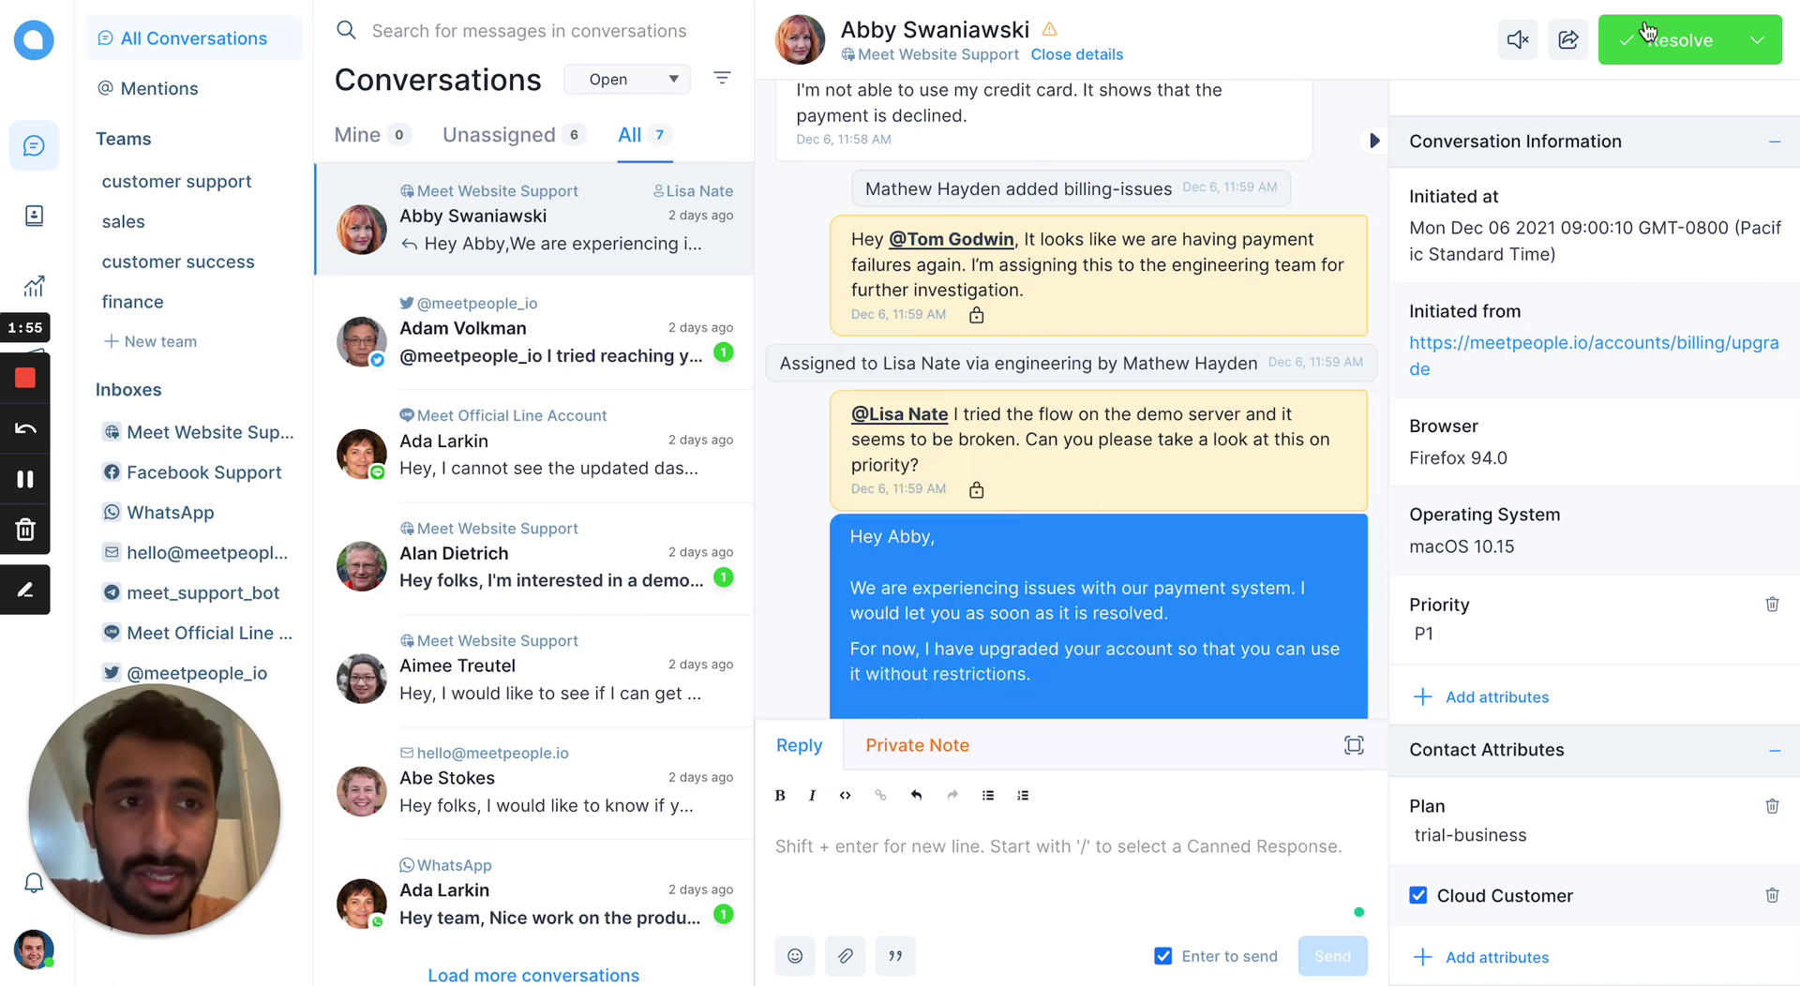
# - Review the conversation's pending and snooze options, and look up its resolve and snooze commands in the command palette
pyautogui.click(1757, 42)
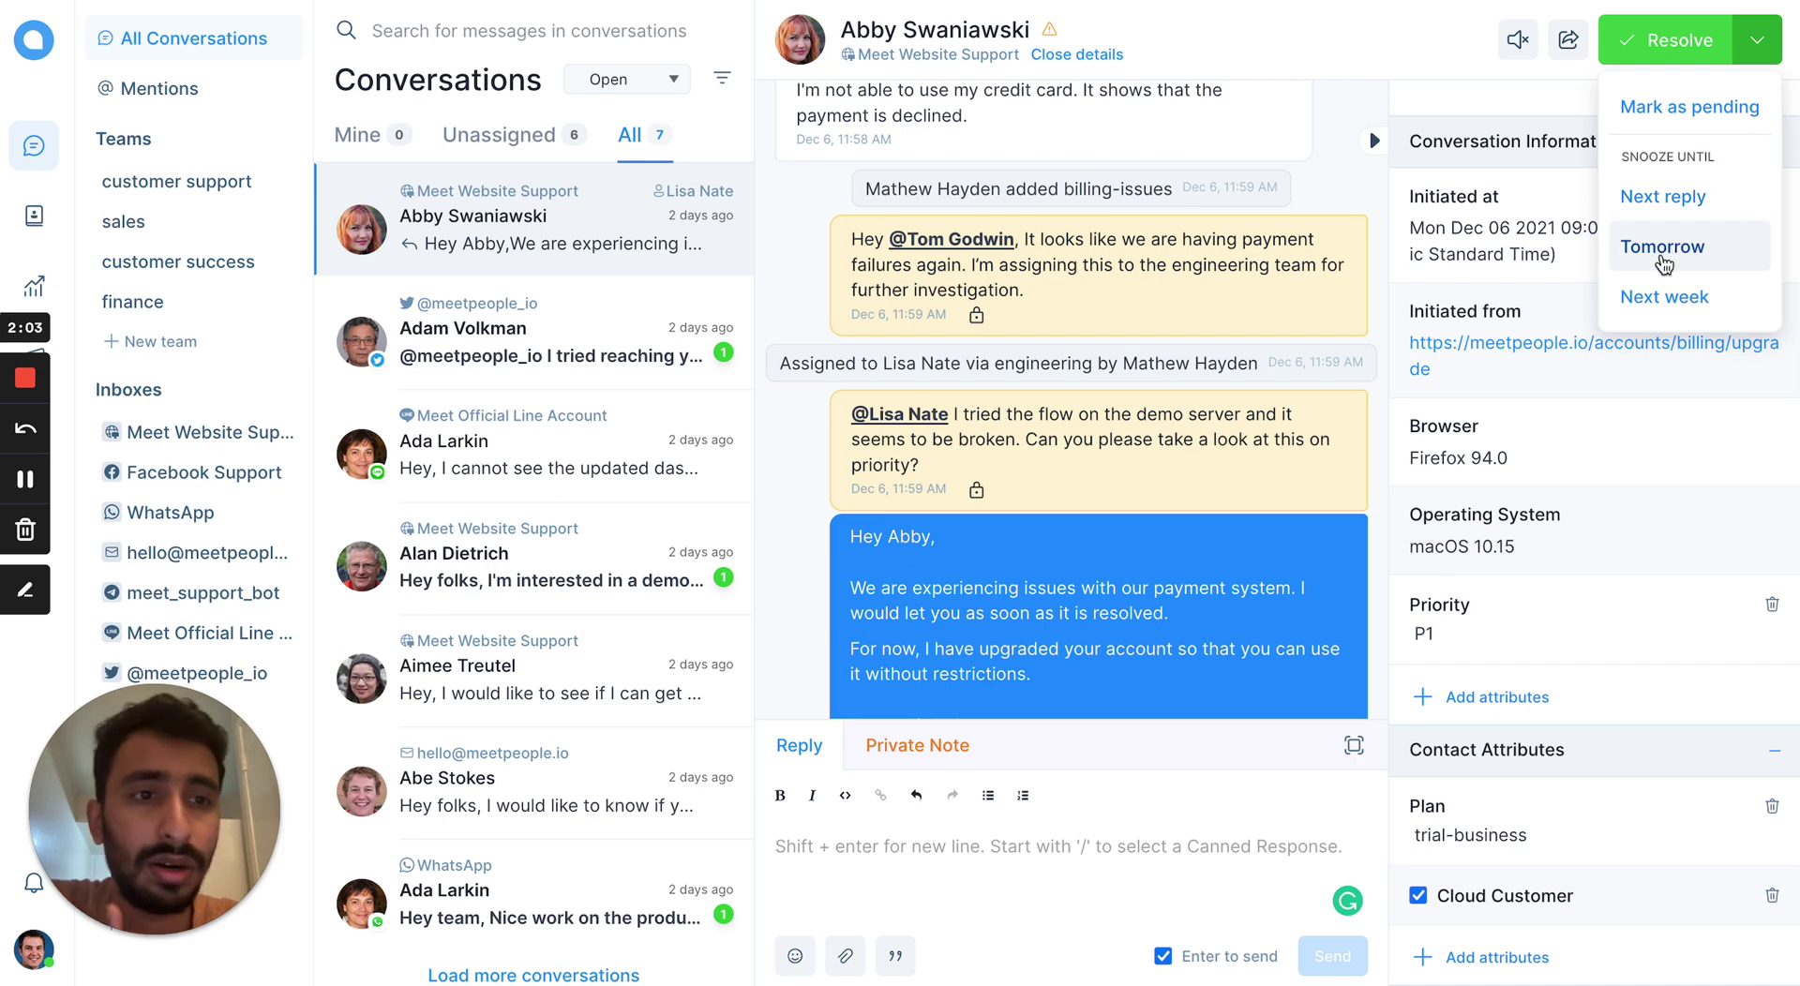
pyautogui.click(1279, 132)
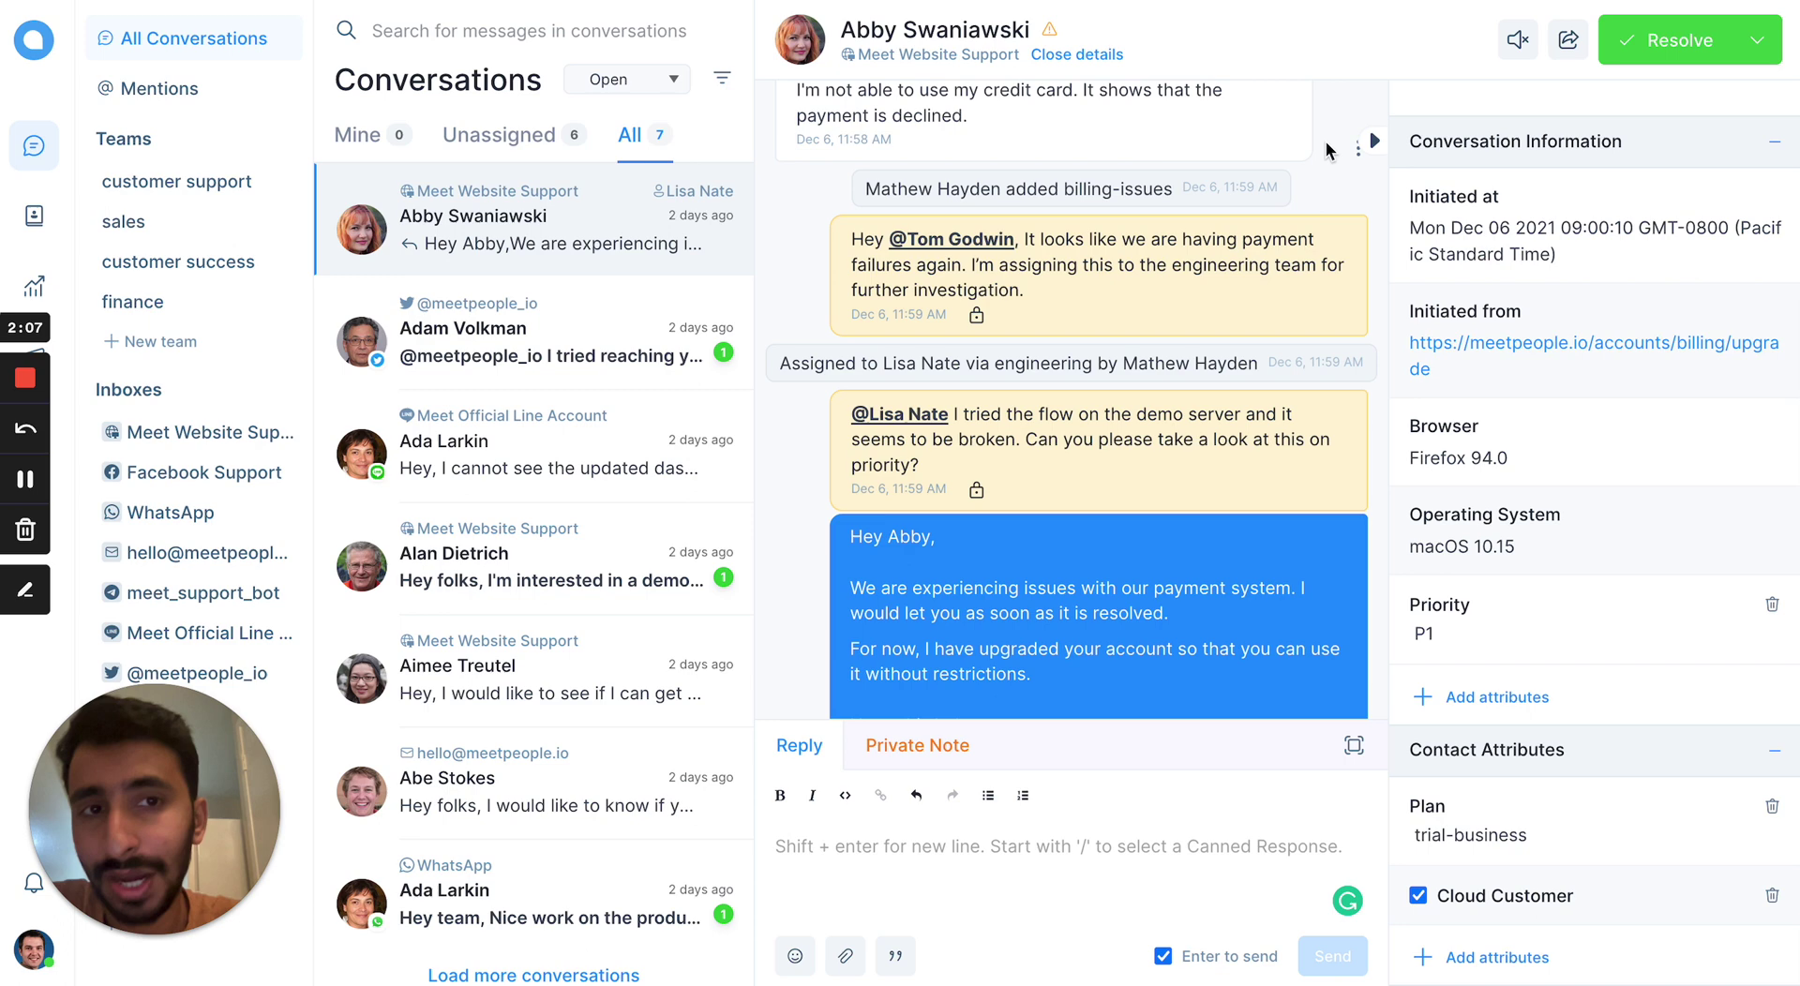
pyautogui.press('super+k')
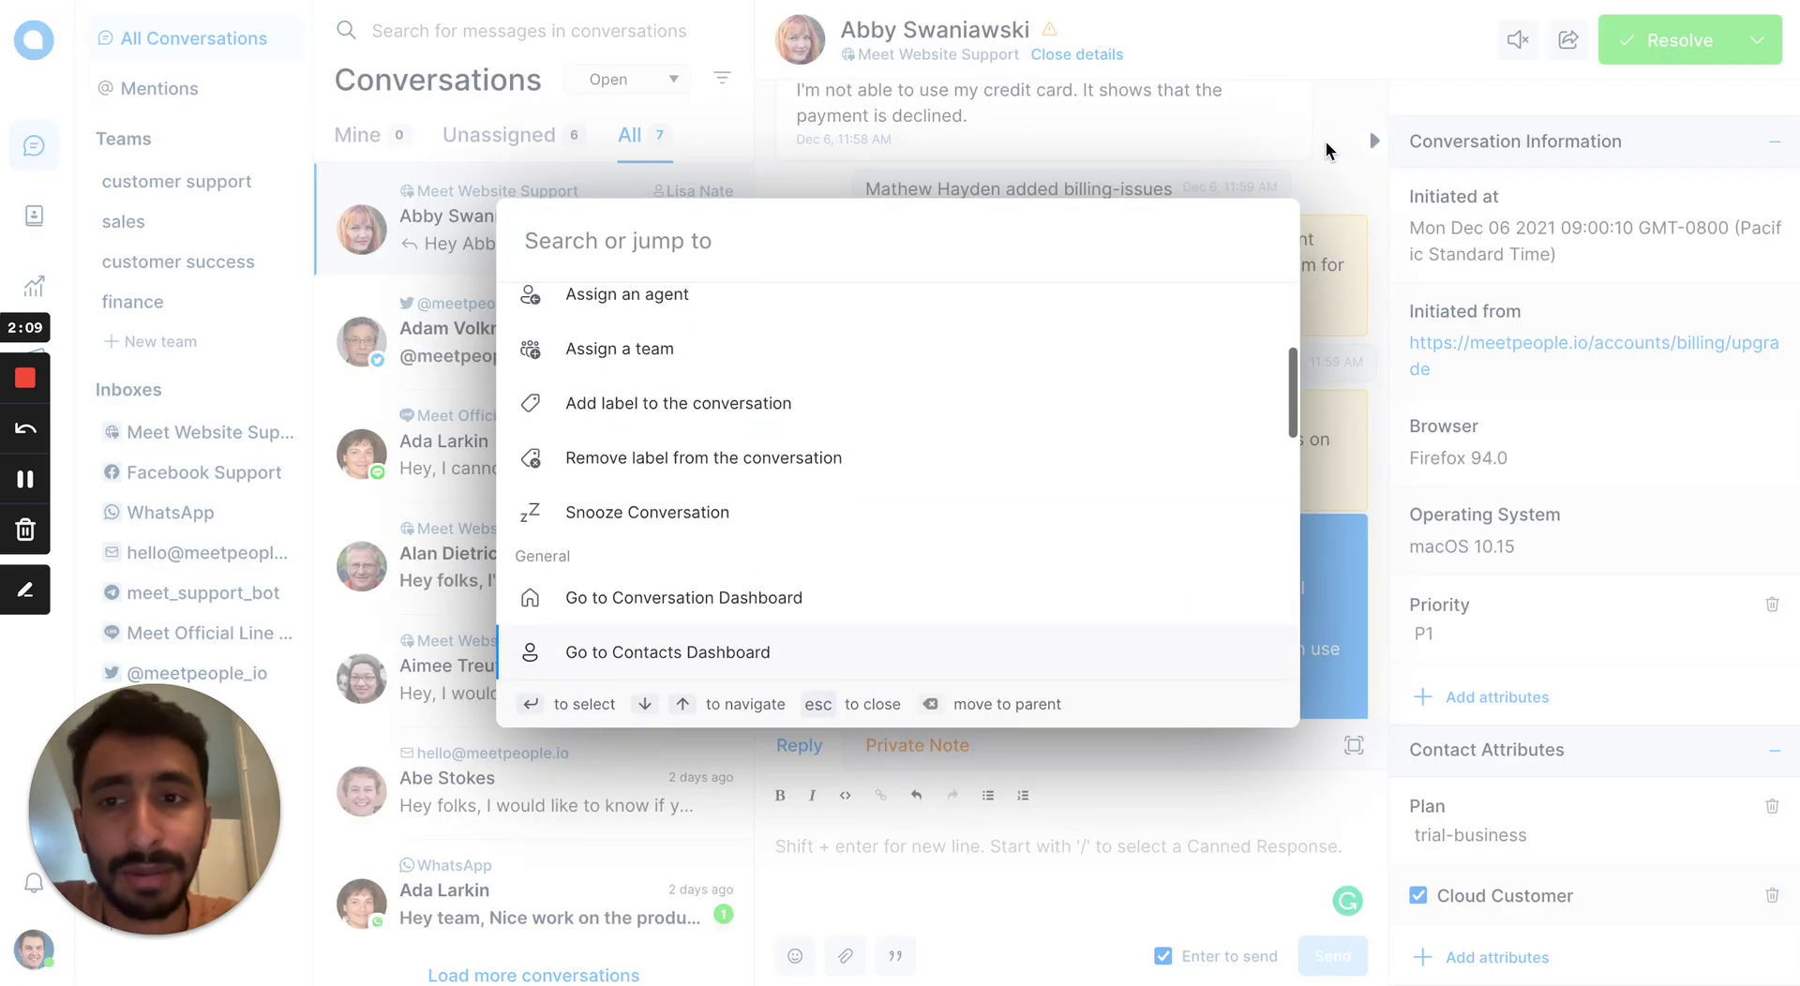
pyautogui.write('reso')
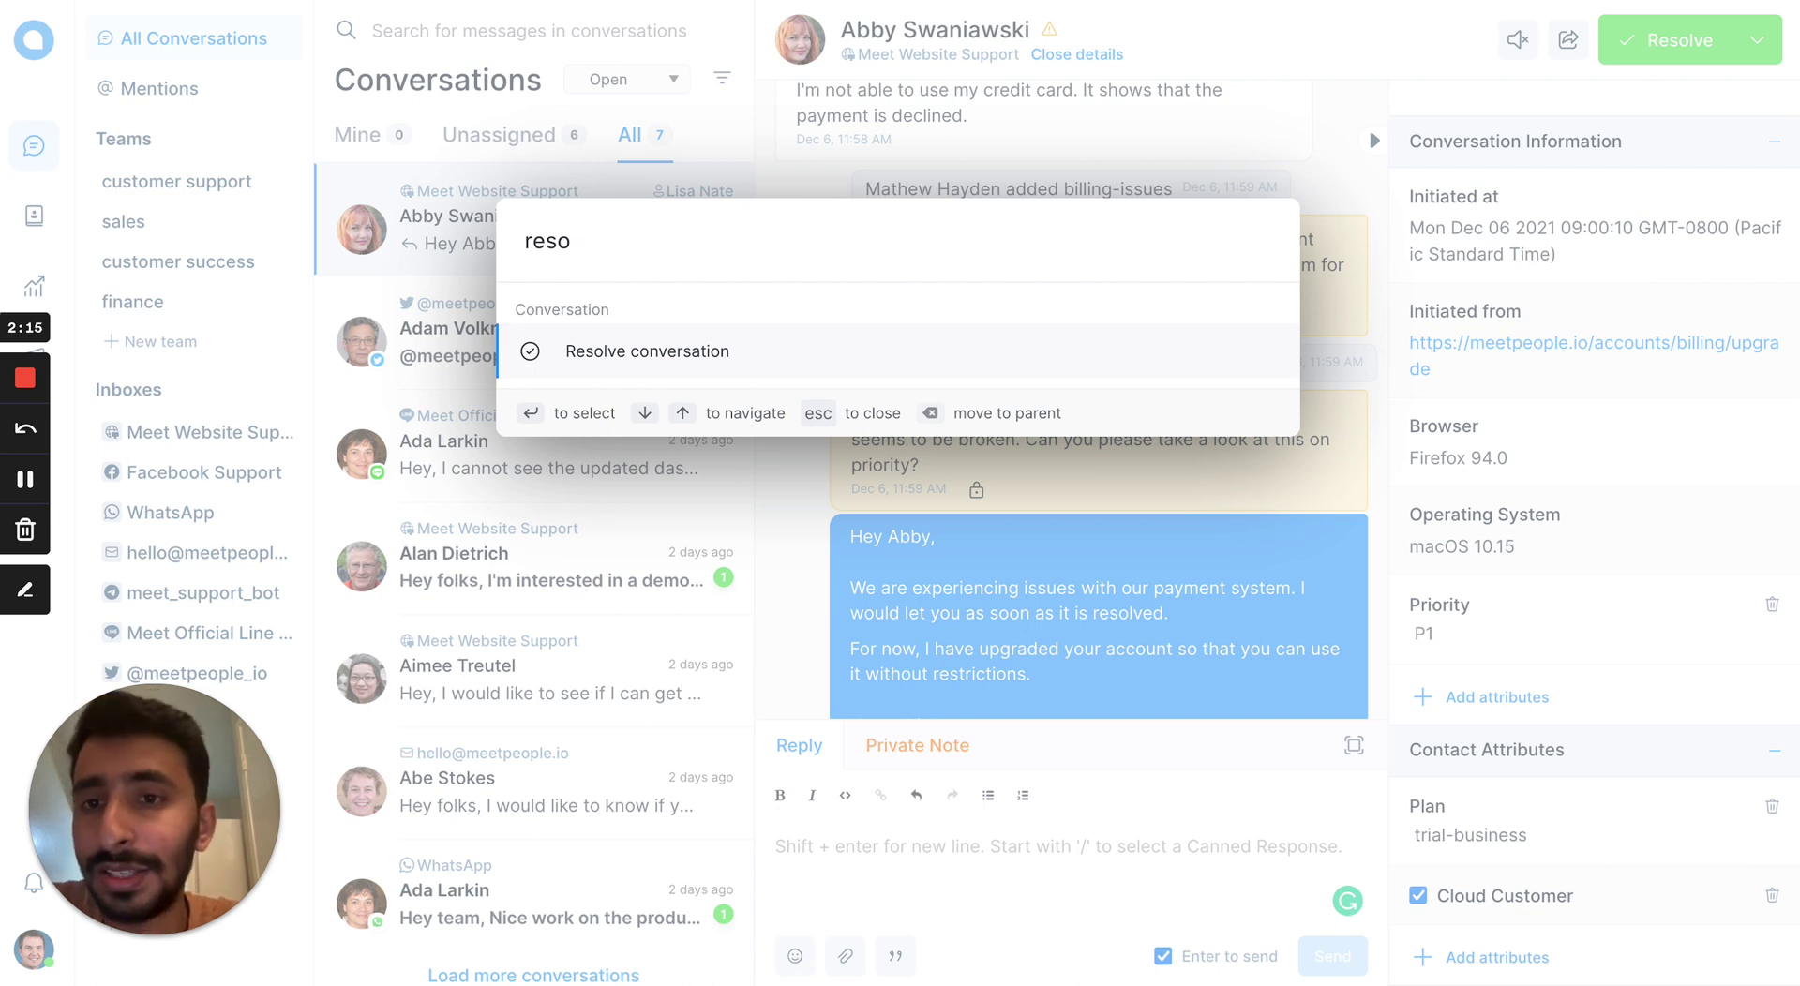
pyautogui.hotkey('ctrl', 'a')
pyautogui.press('BackSpace')
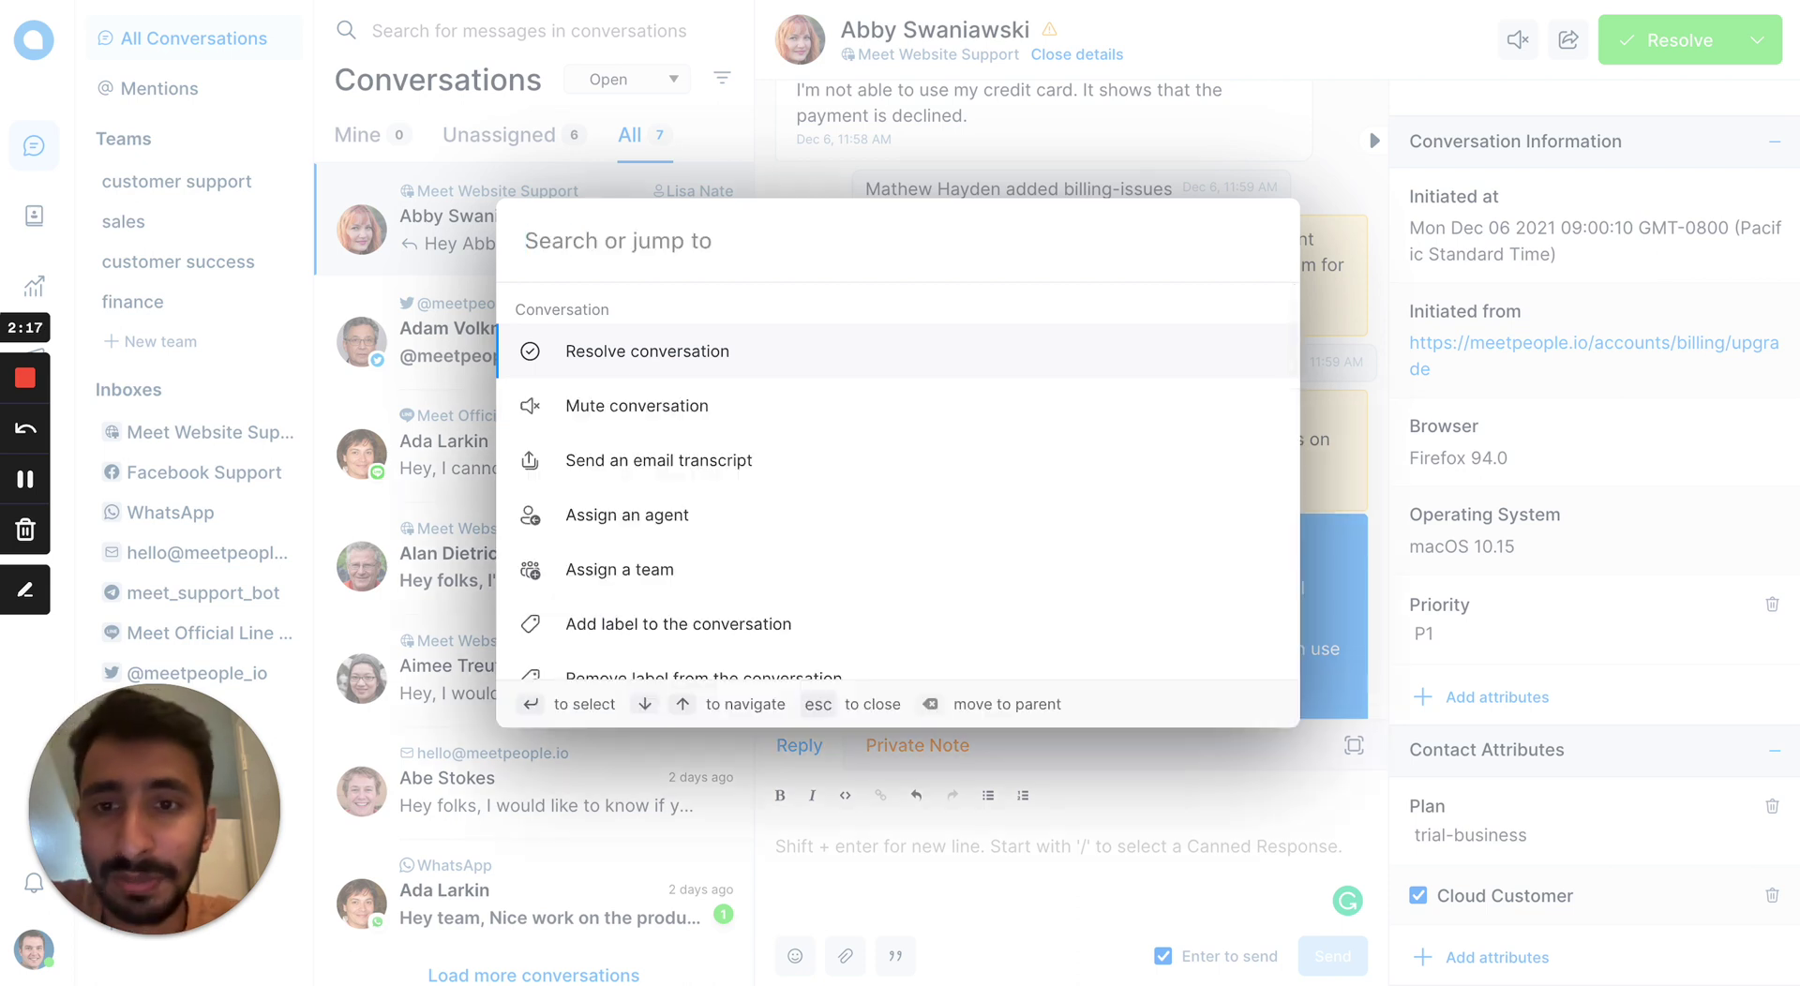
pyautogui.write('snoo')
pyautogui.press('Return')
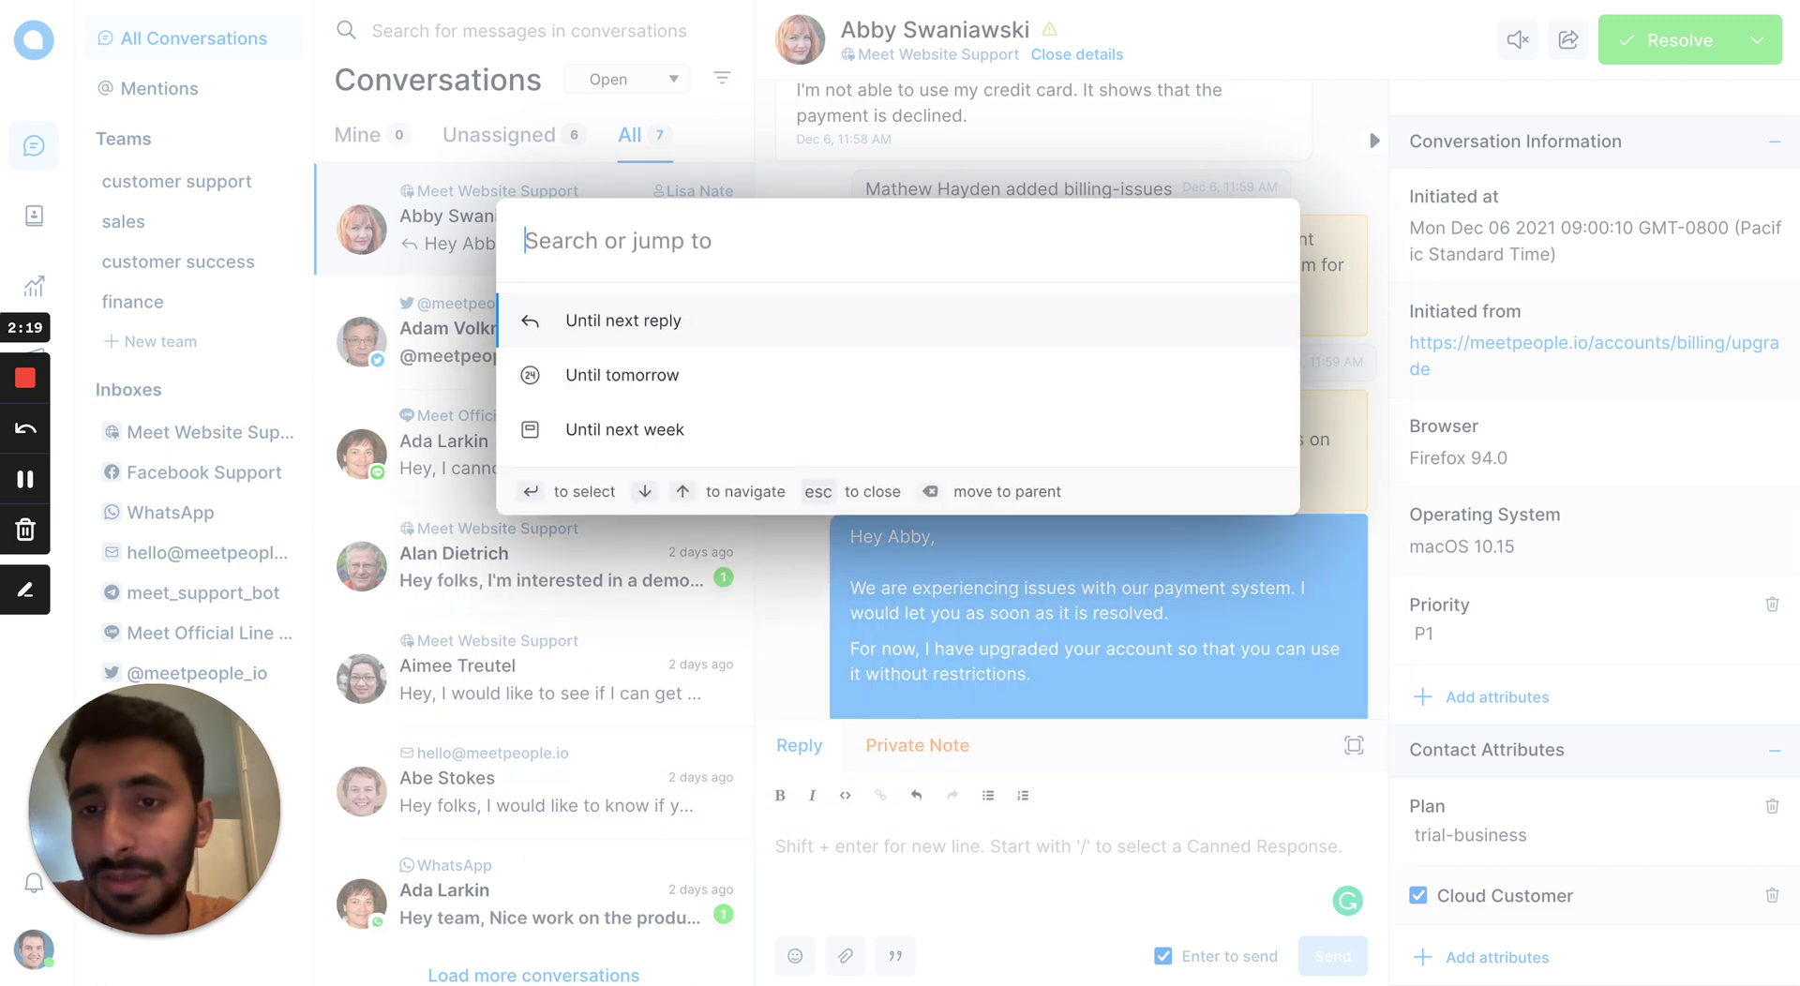
# - Find the contacts command in the command palette's main list and go to the Contacts Dashboard
pyautogui.press('BackSpace')
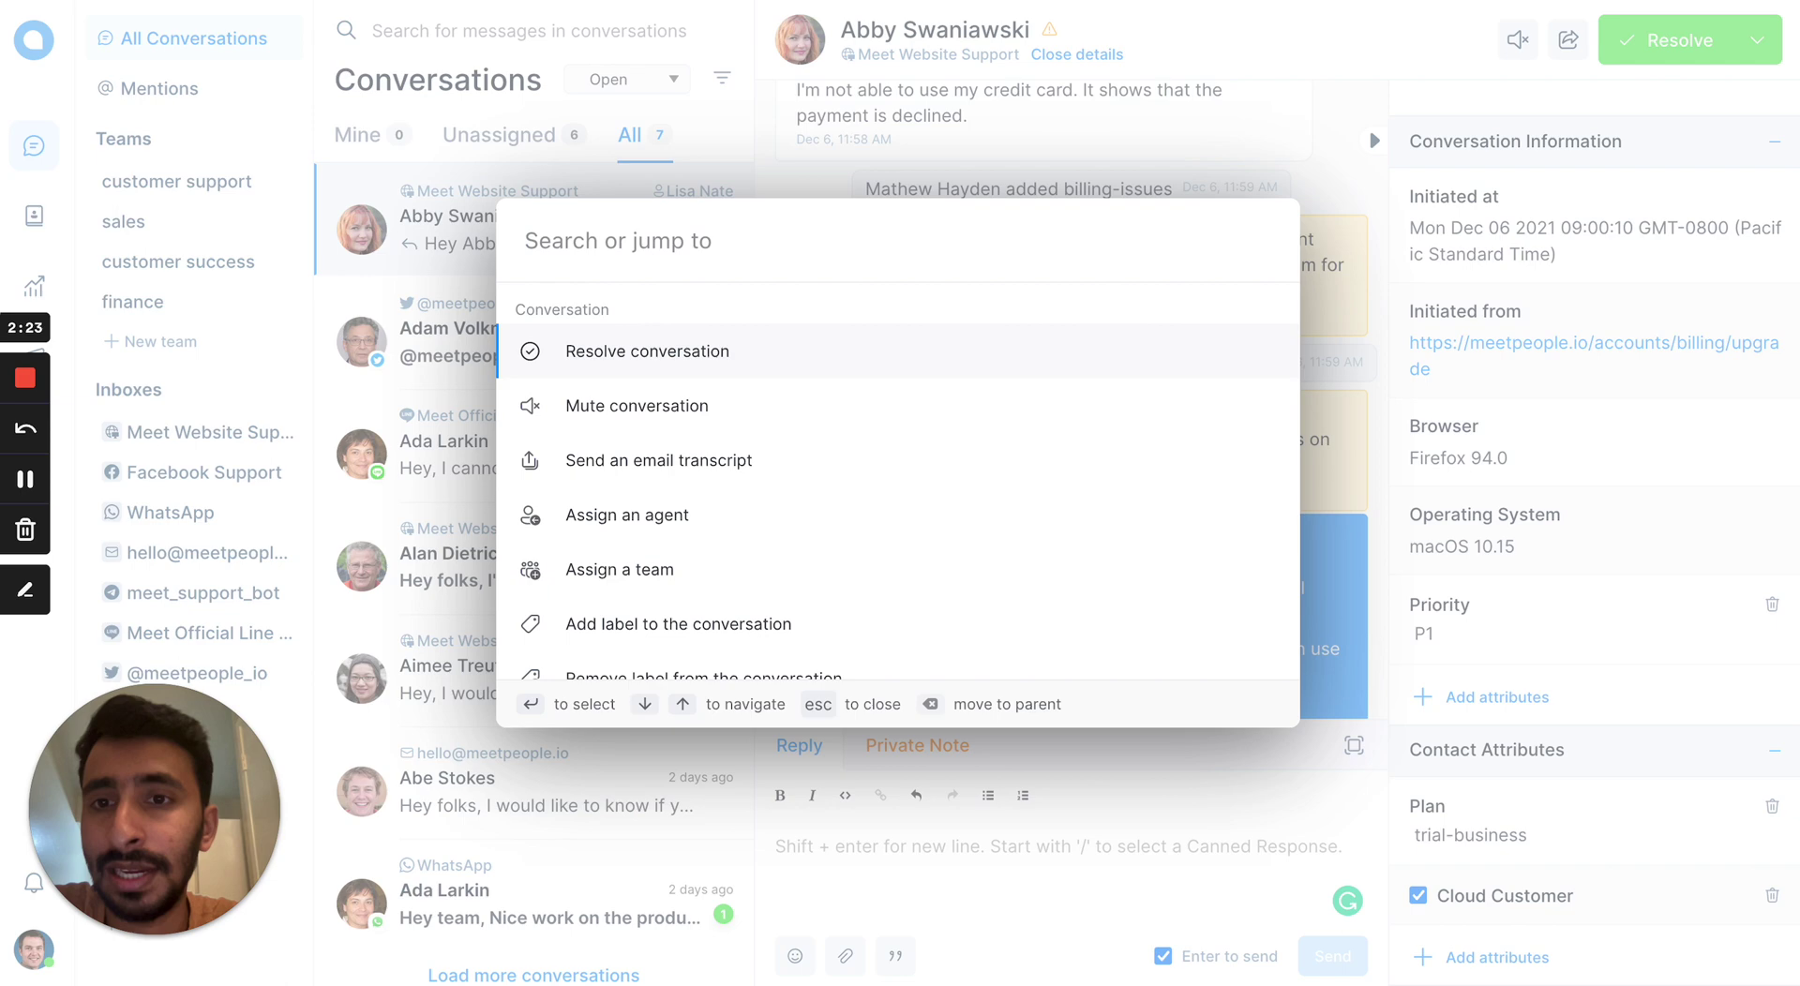
pyautogui.write('conta')
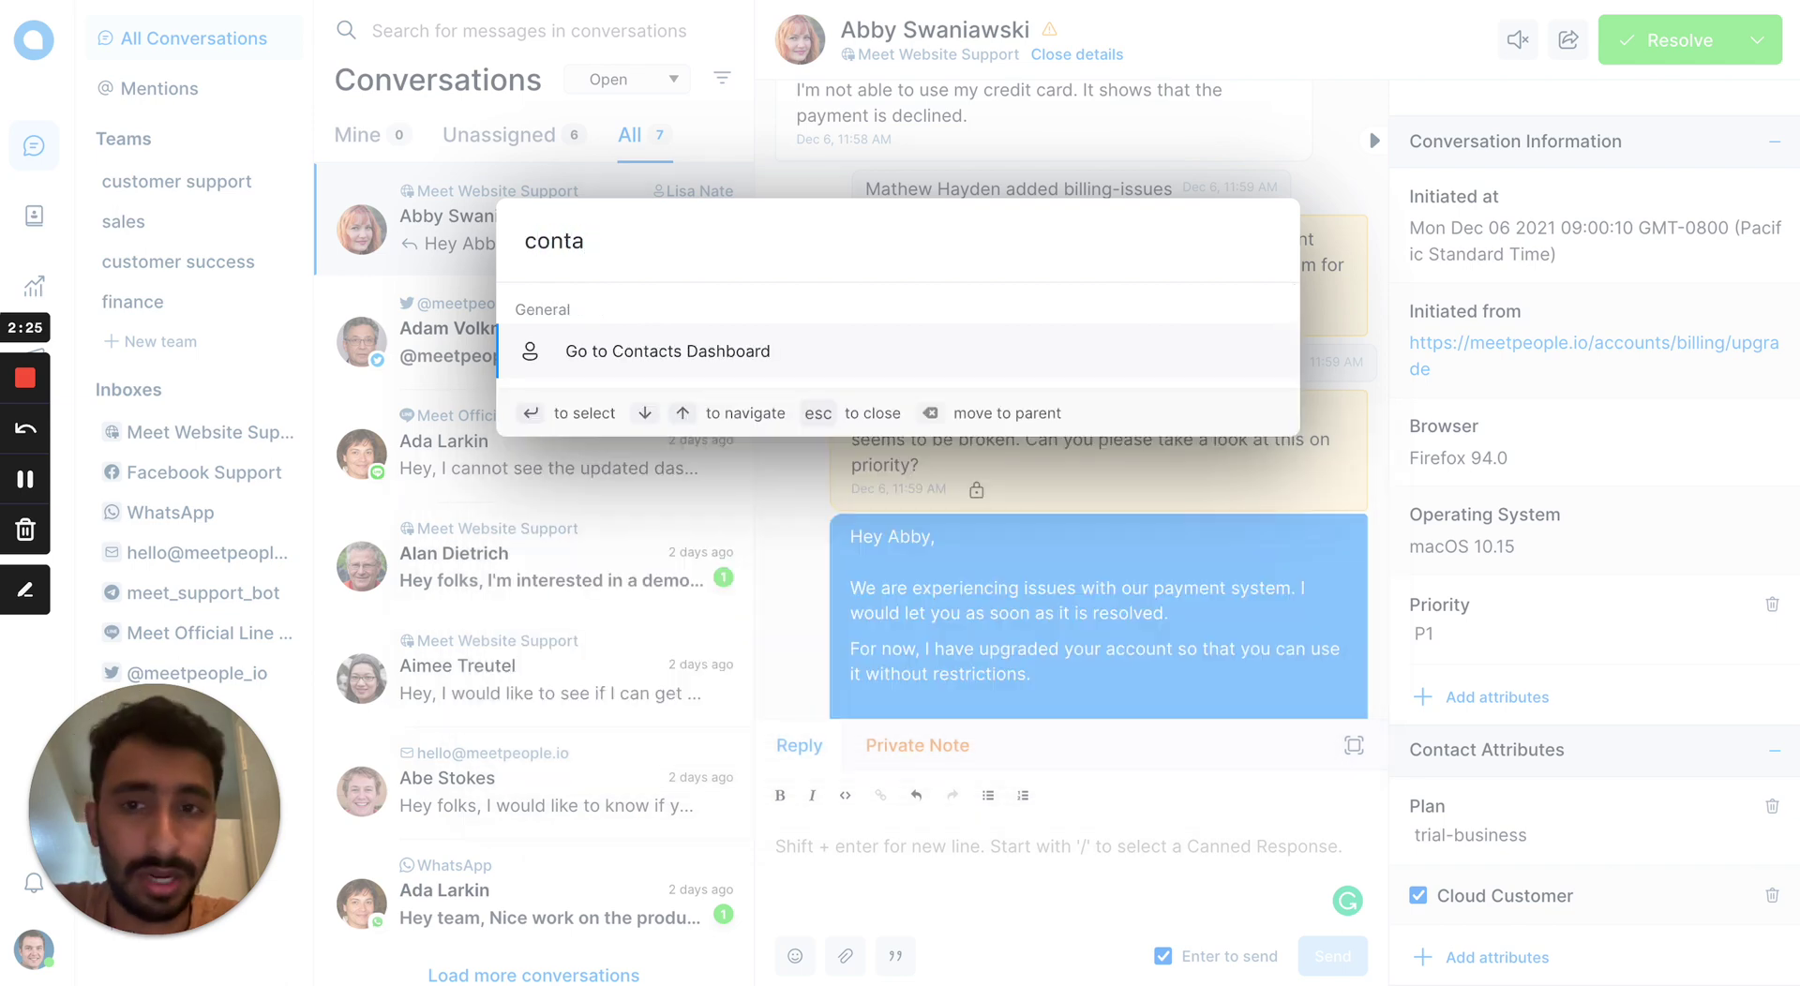
pyautogui.press('Return')
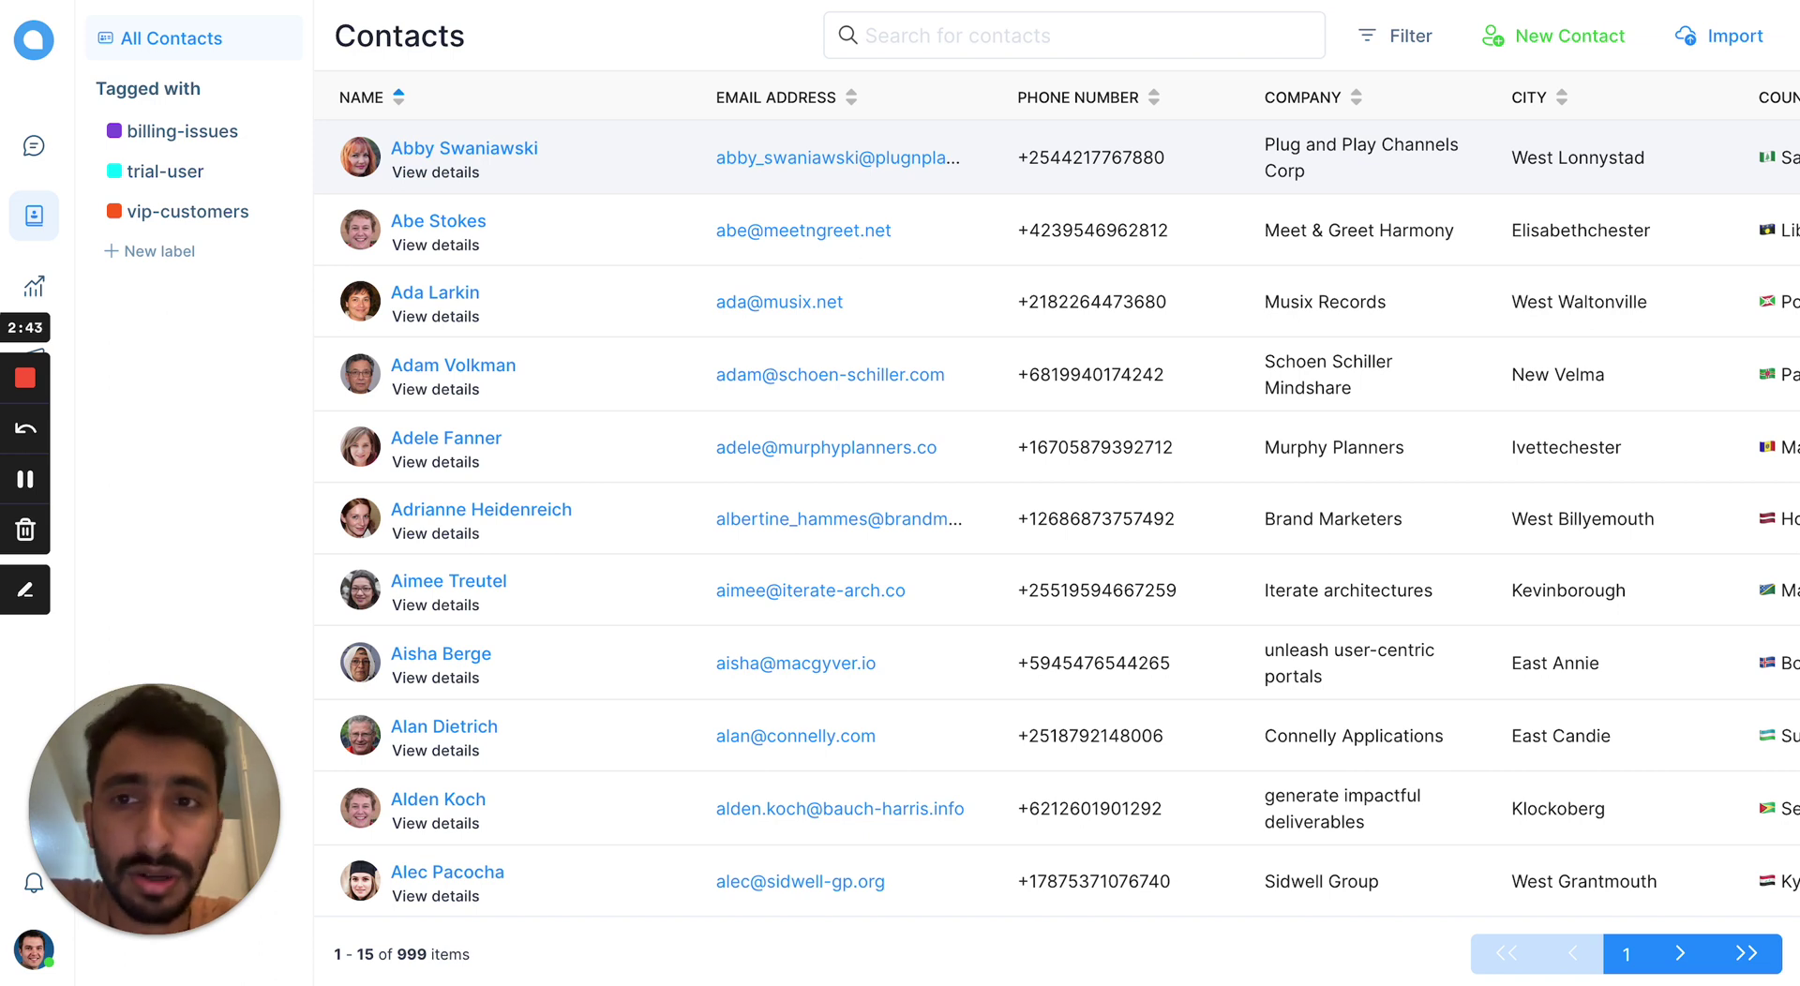
# - Review the contacts table's columns, from email address and phone number across to social profiles and last activity
pyautogui.hscroll(7, 1521, 235)
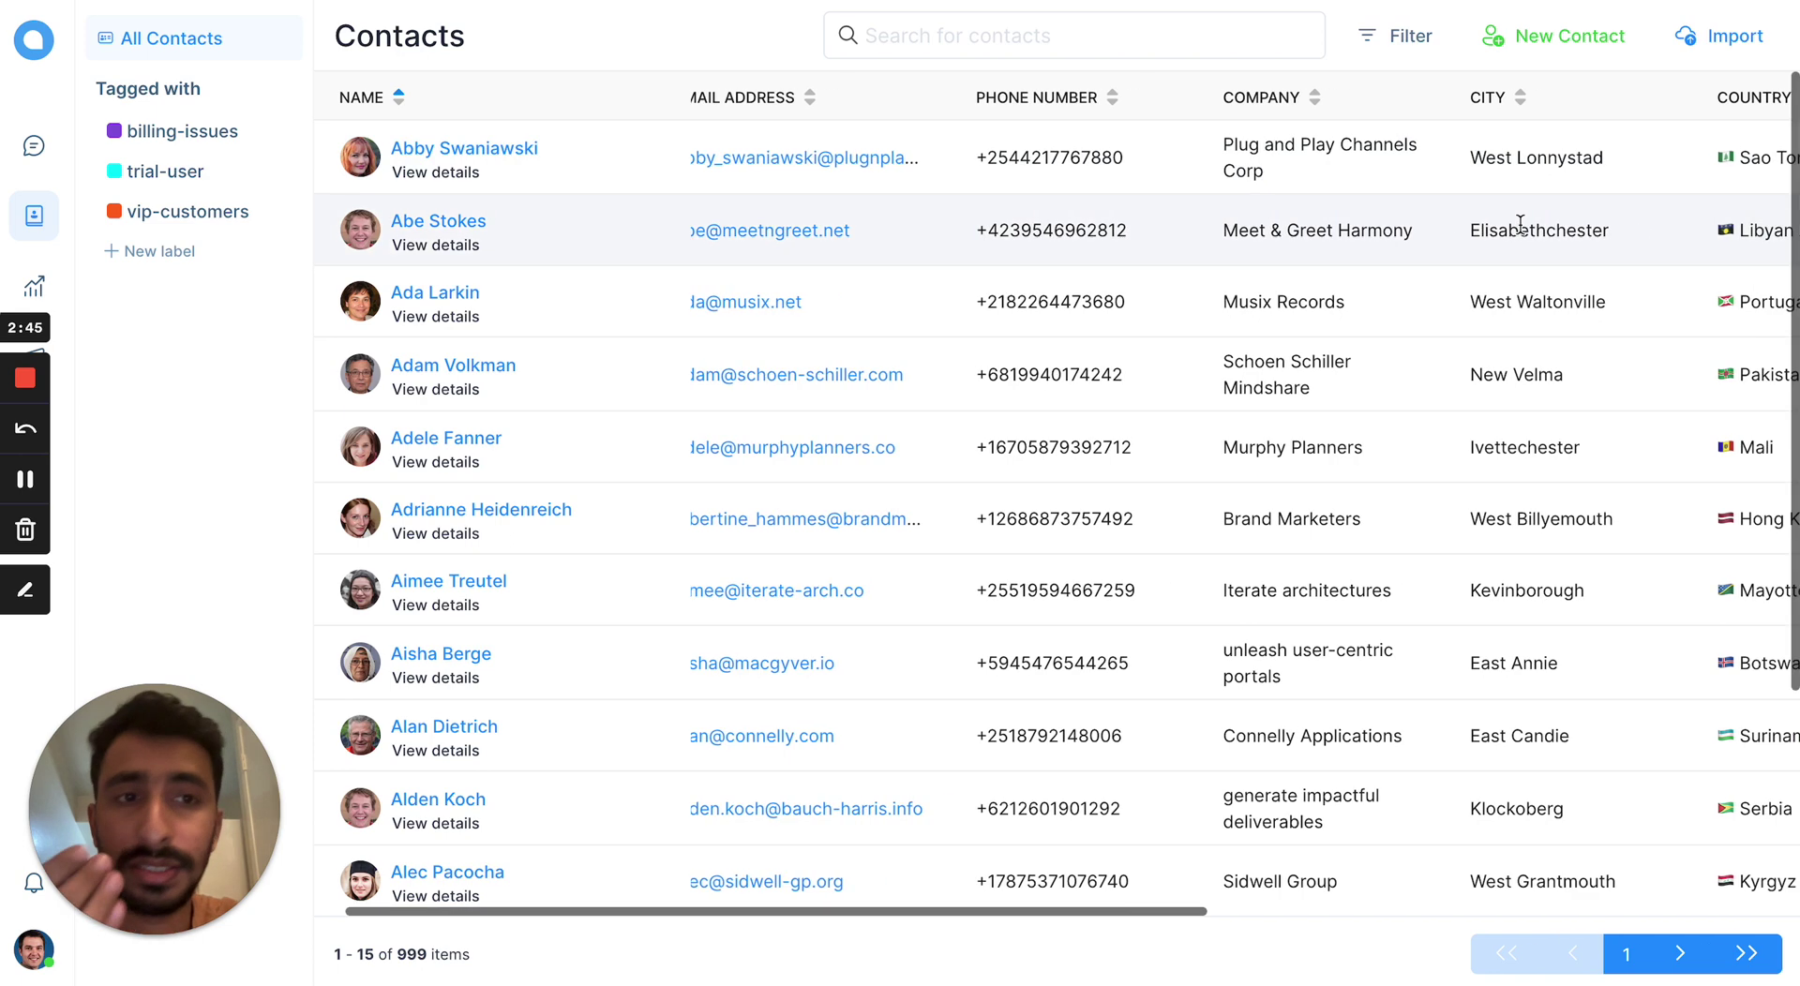
pyautogui.hscroll(2, 1521, 235)
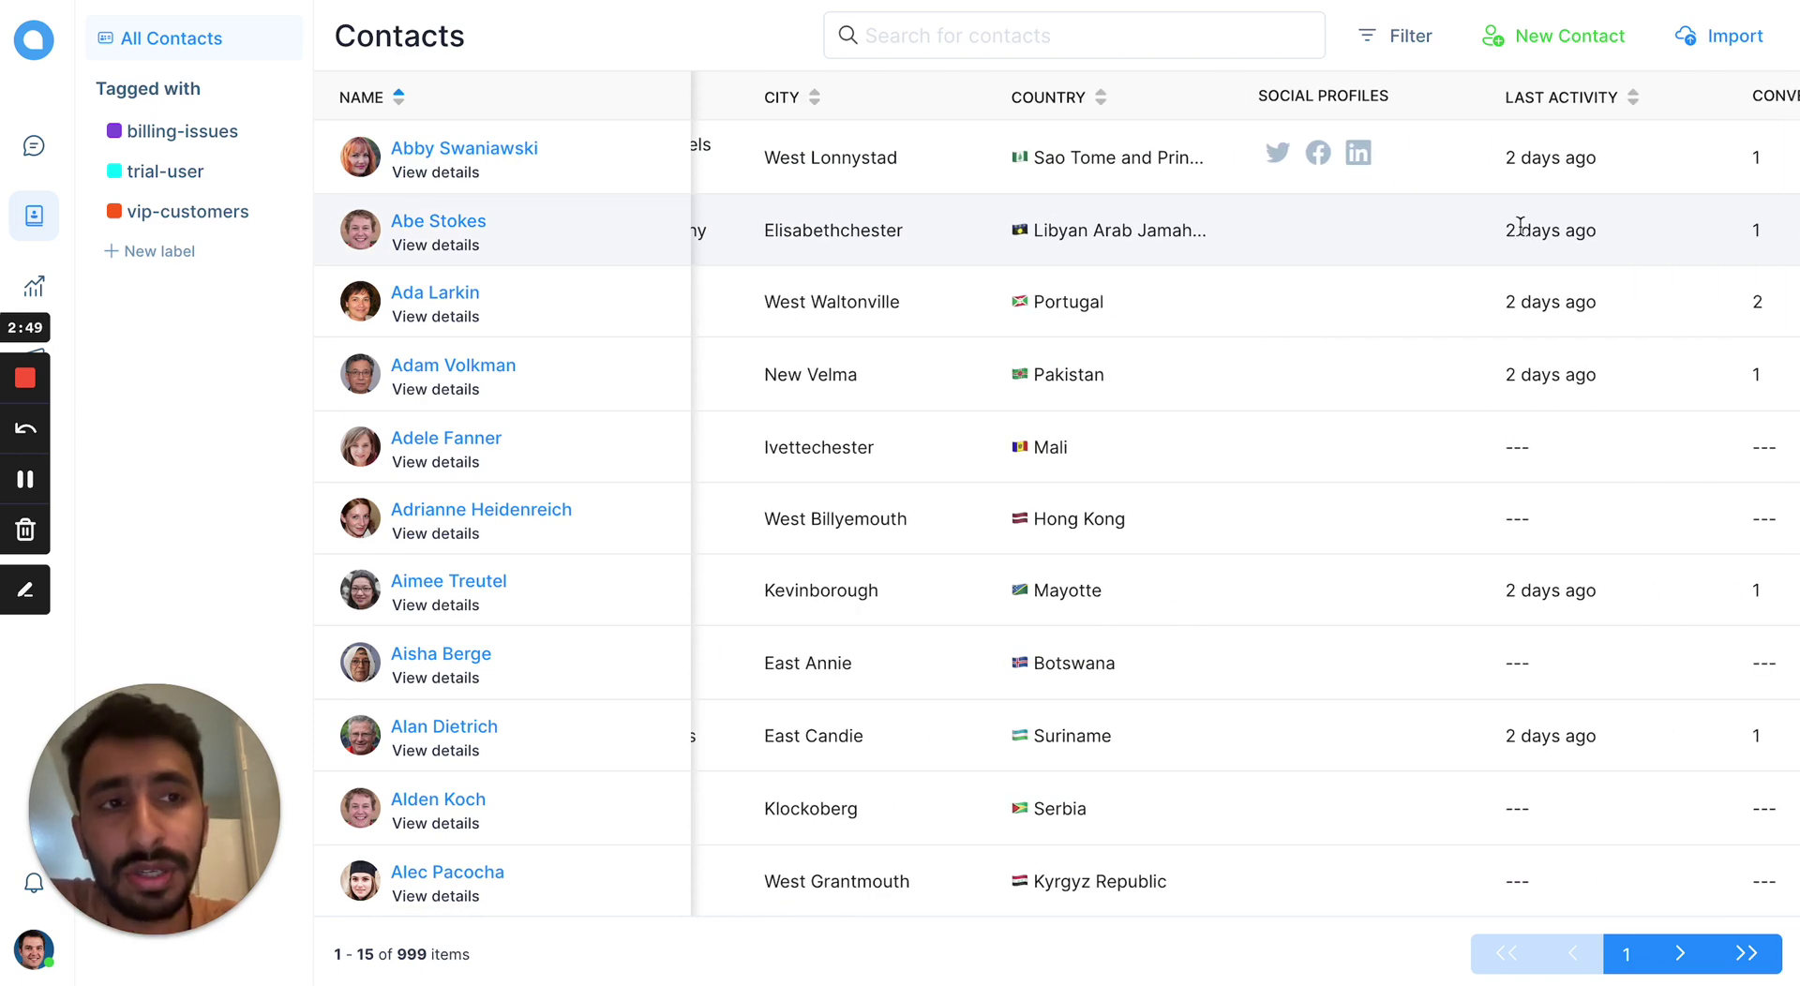
pyautogui.scroll(-1, 1521, 225)
pyautogui.scroll(1, 1521, 225)
pyautogui.hscroll(-5, 1521, 226)
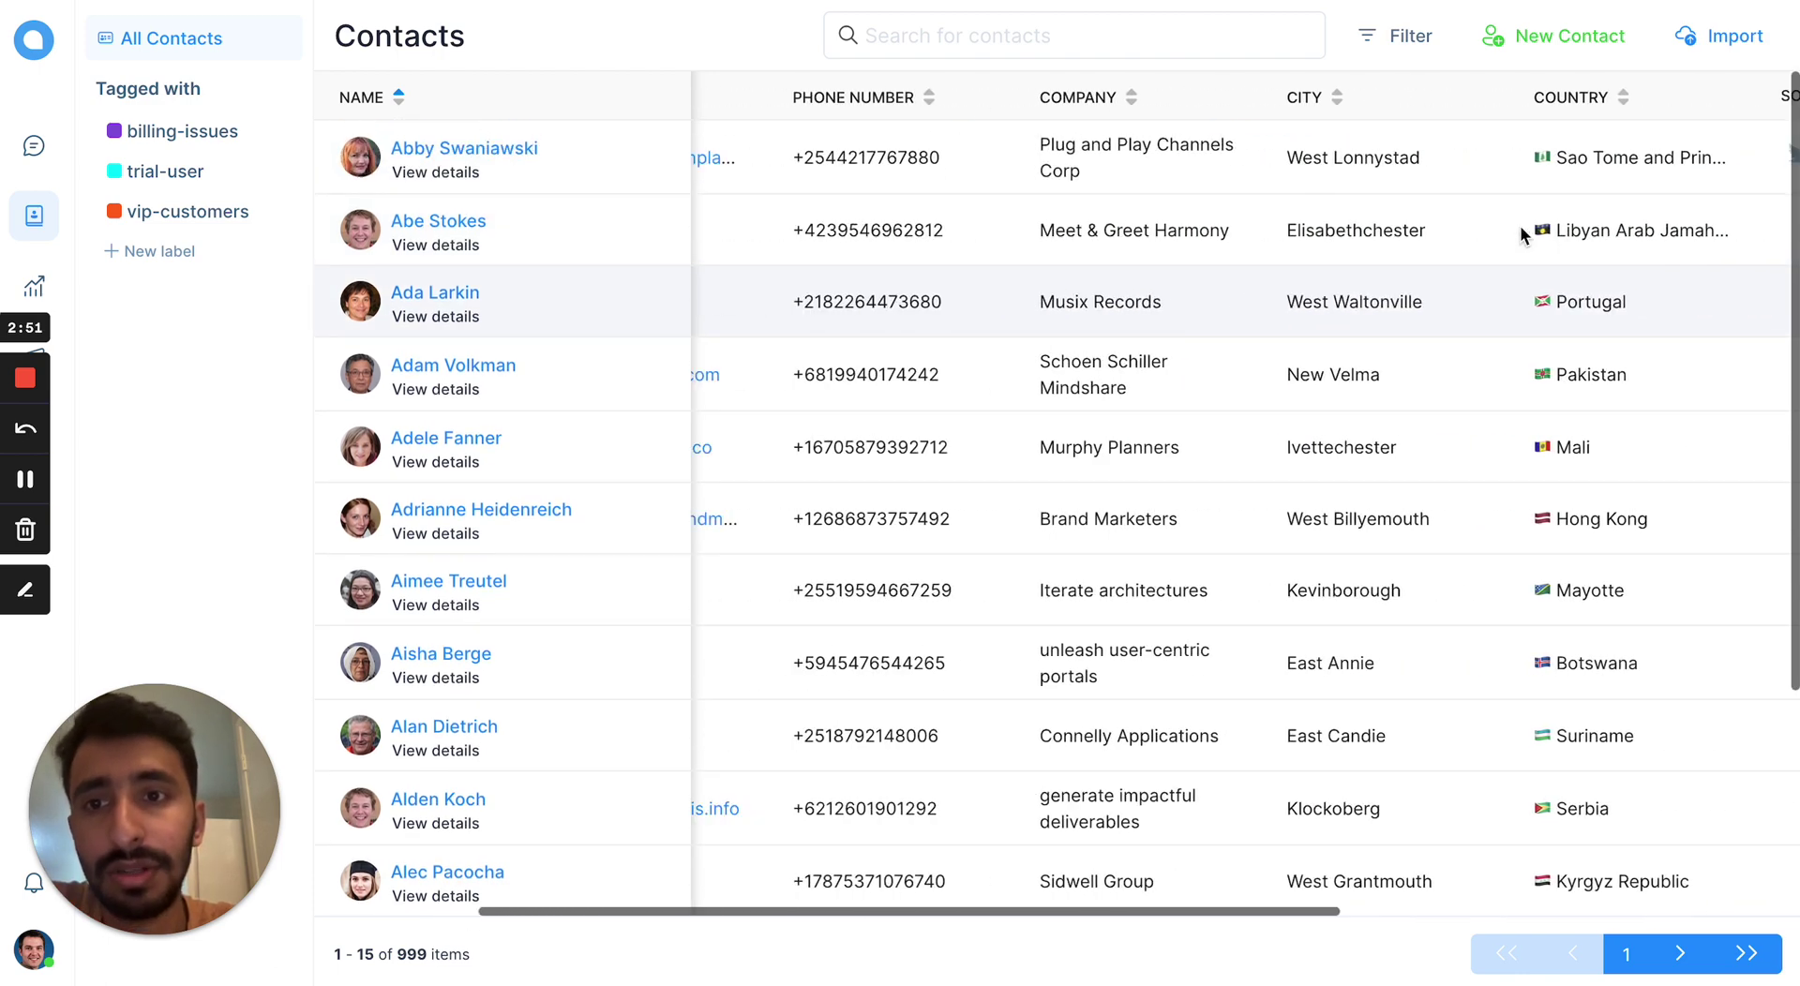
pyautogui.hscroll(-2, 1521, 225)
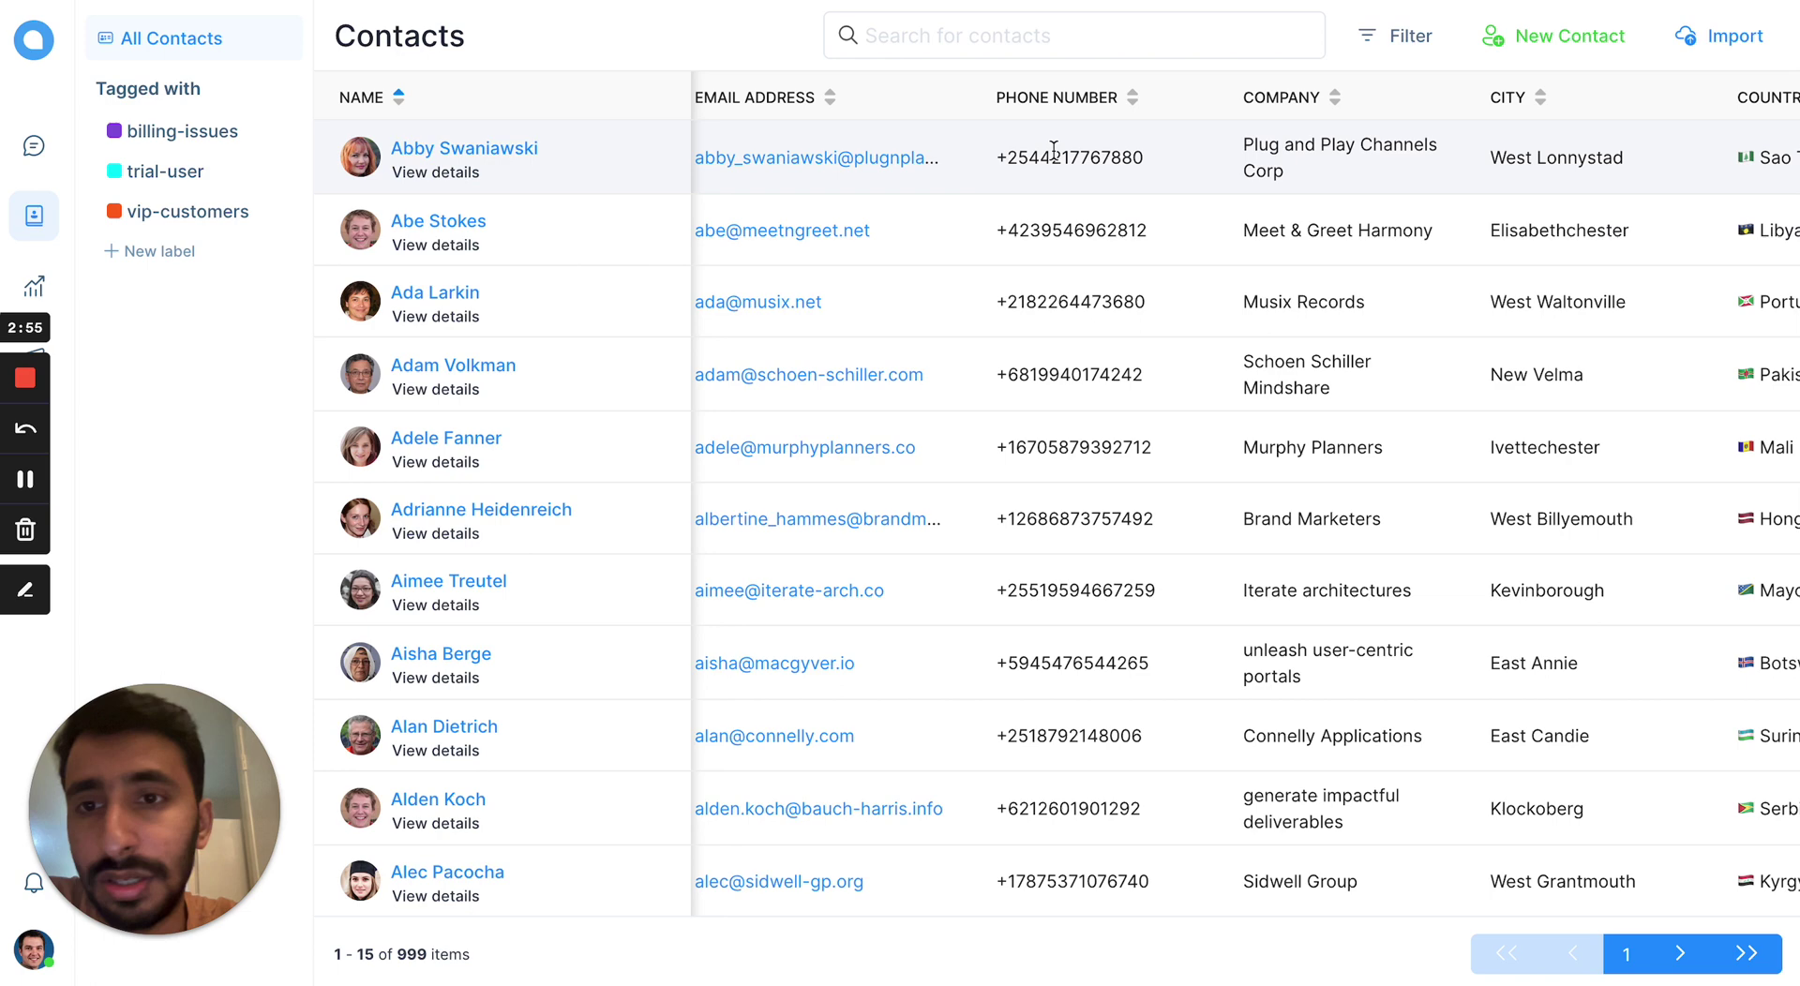
# - View the details of the Plug and Play Channels Corp and Musix Records contacts, and list contacts tagged vip-customers
pyautogui.click(518, 150)
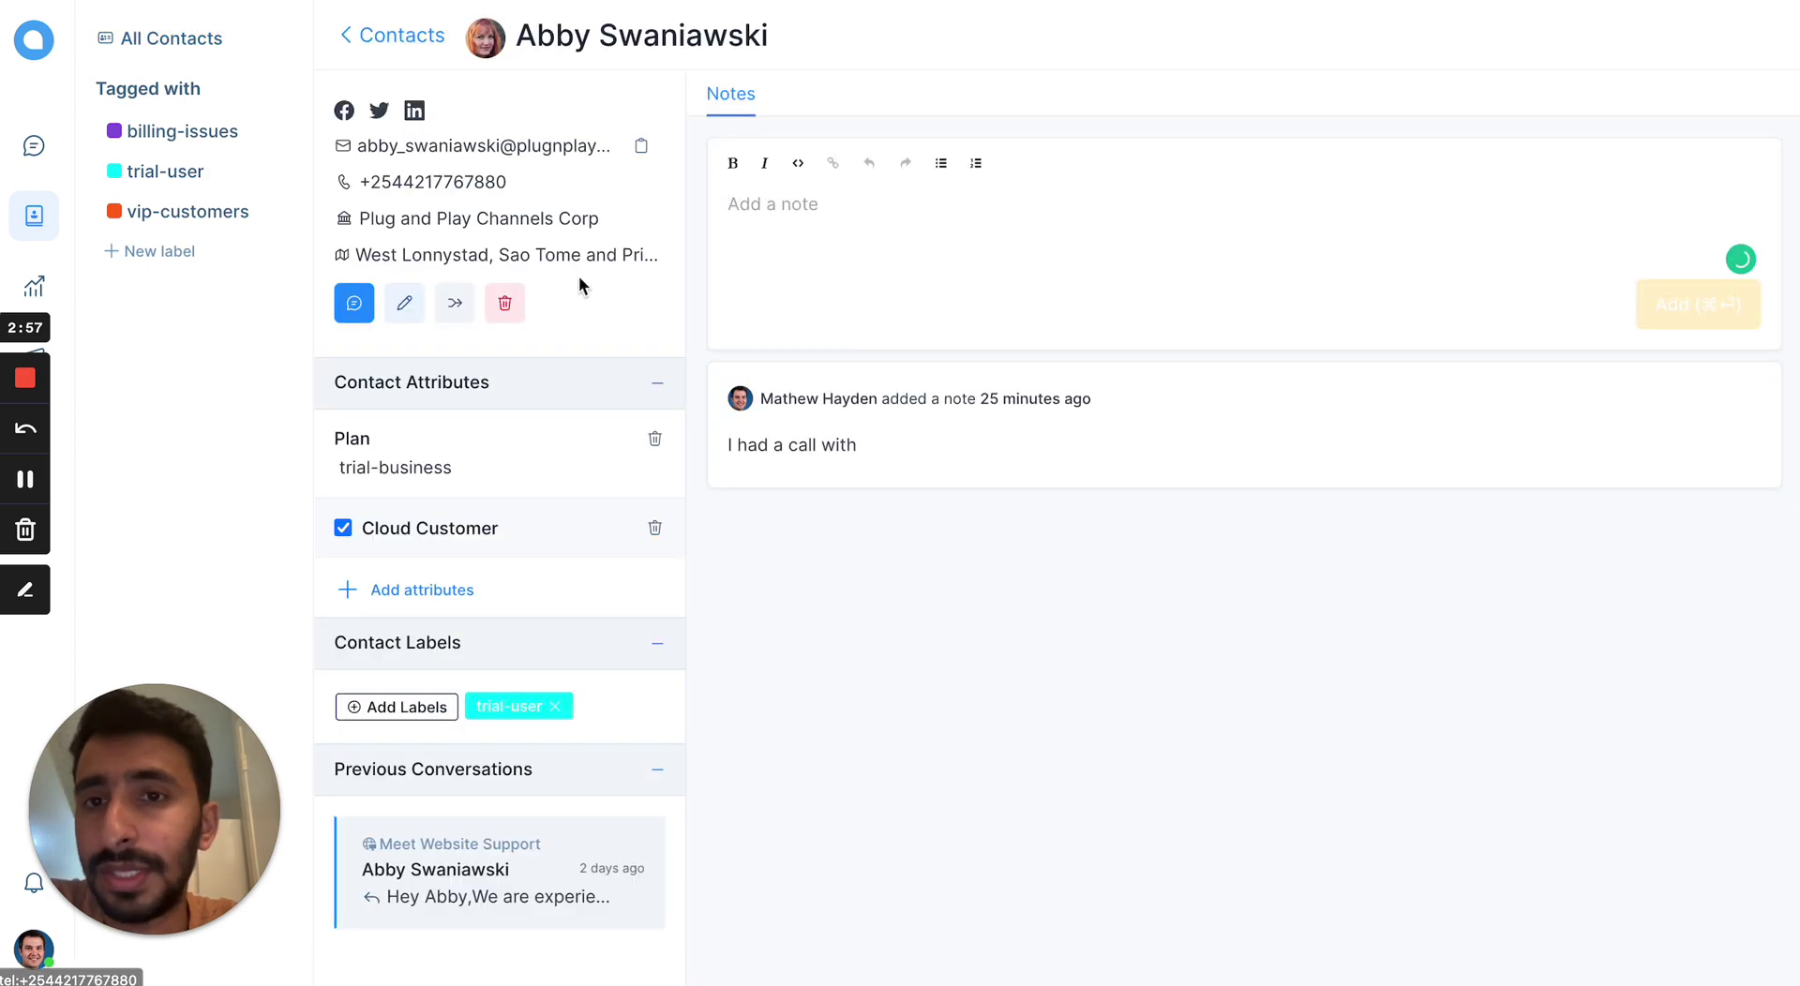
pyautogui.click(382, 37)
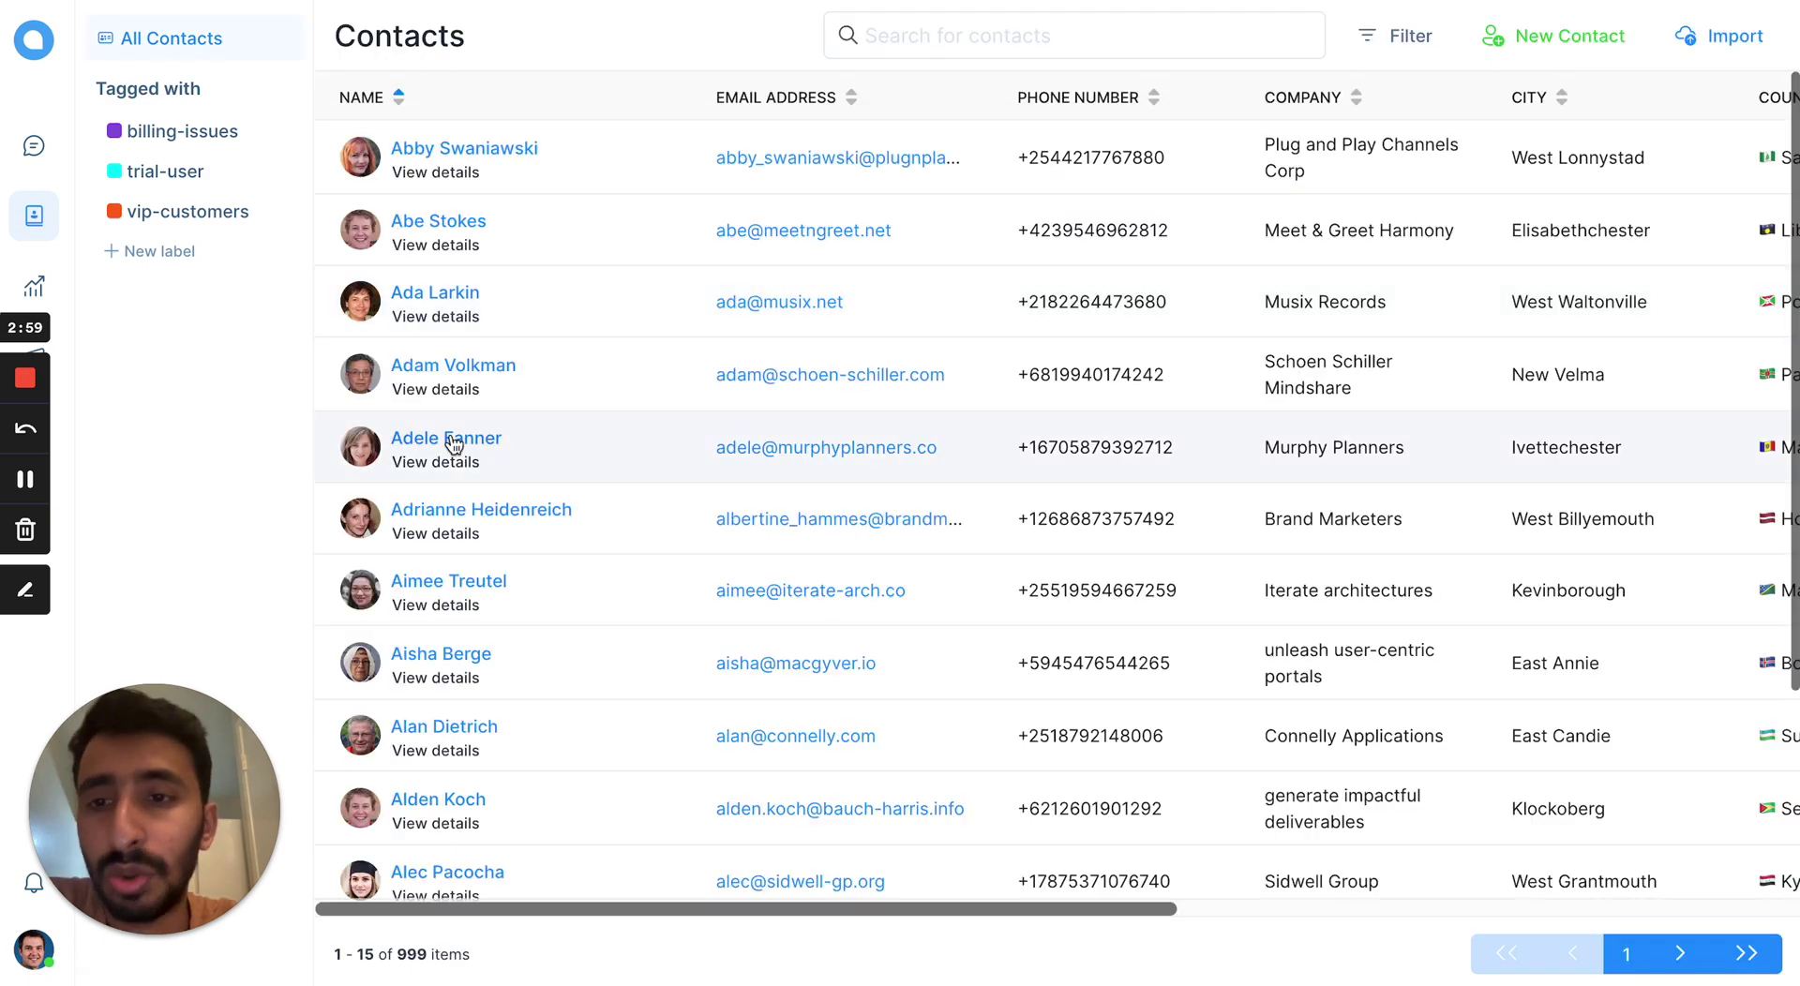
pyautogui.click(450, 290)
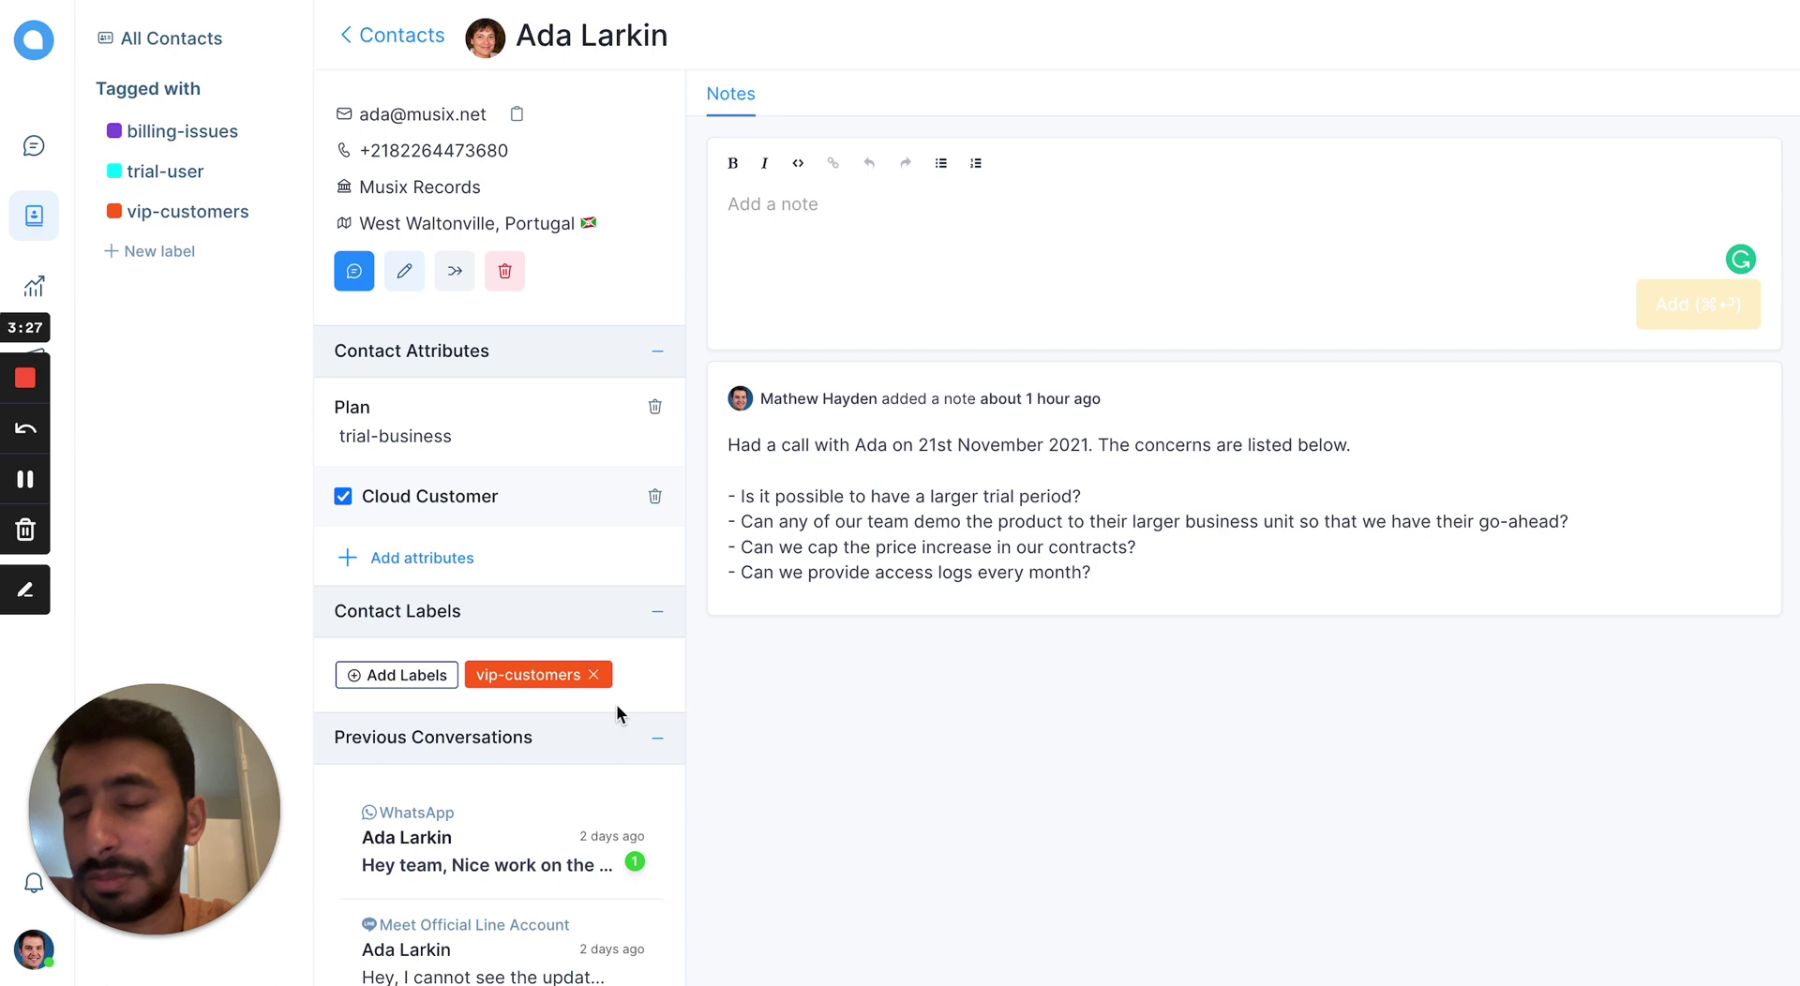
pyautogui.click(197, 206)
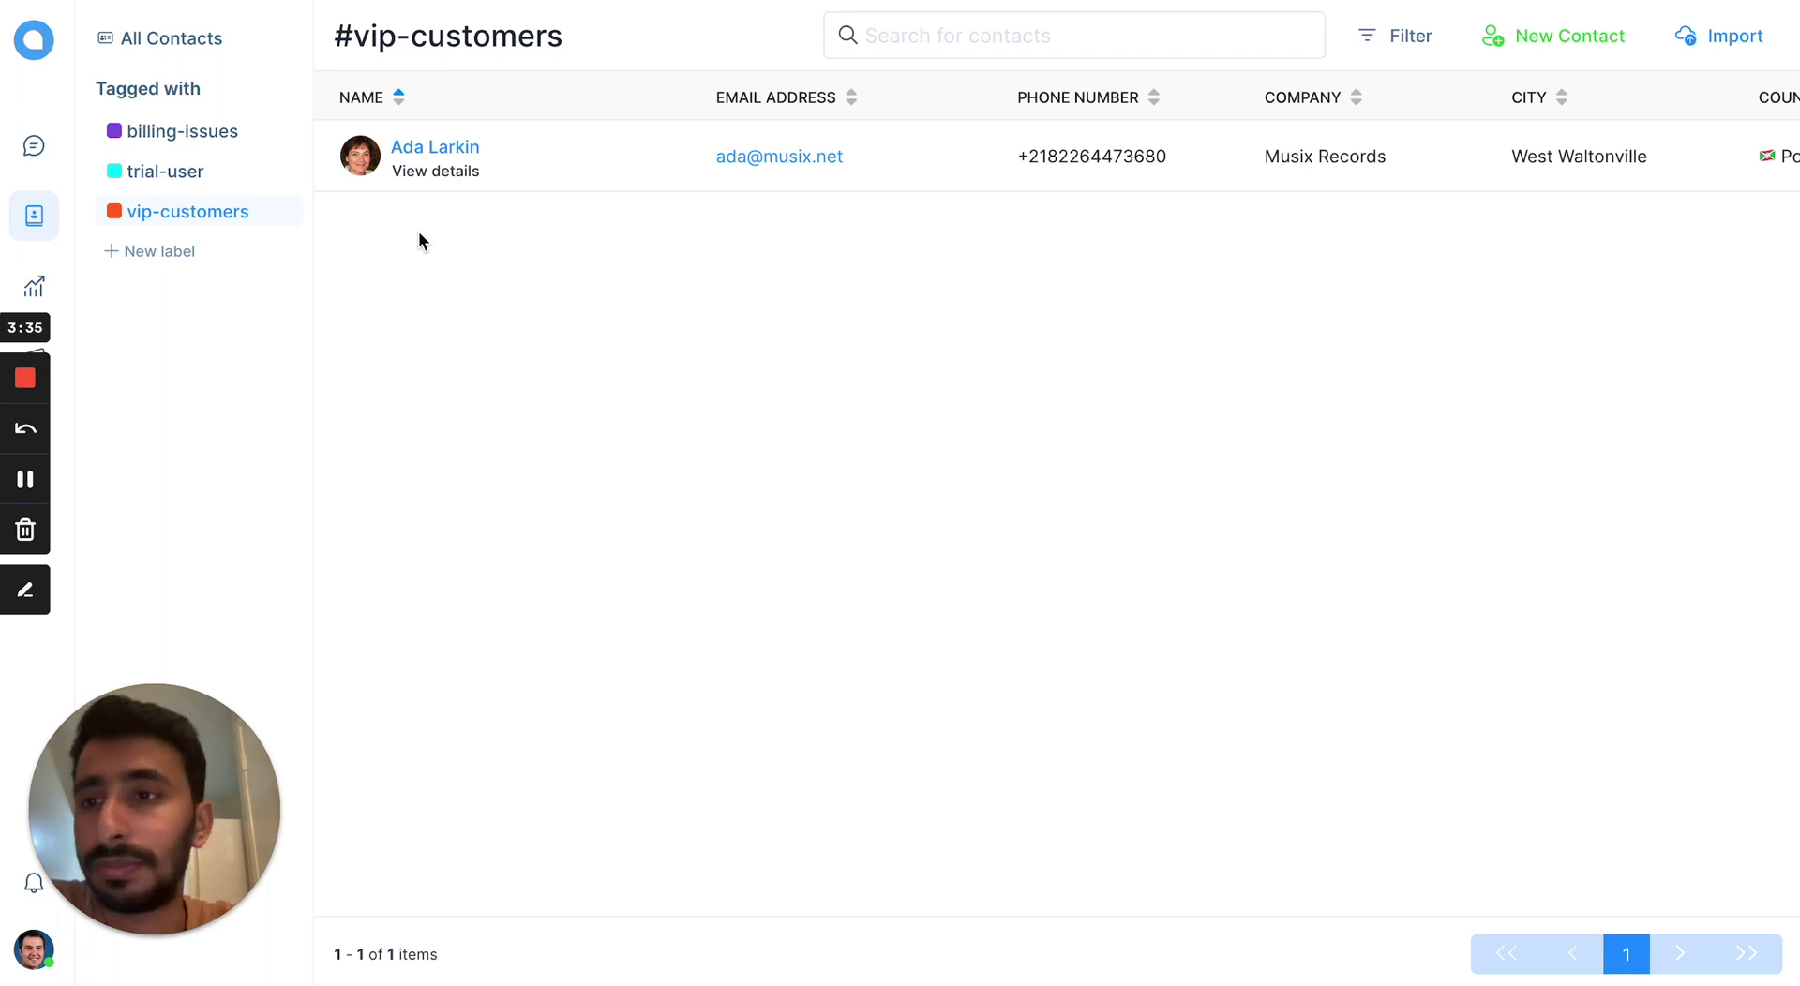
# - View the reports overview, and look at the ongoing and one-off campaigns
pyautogui.click(33, 286)
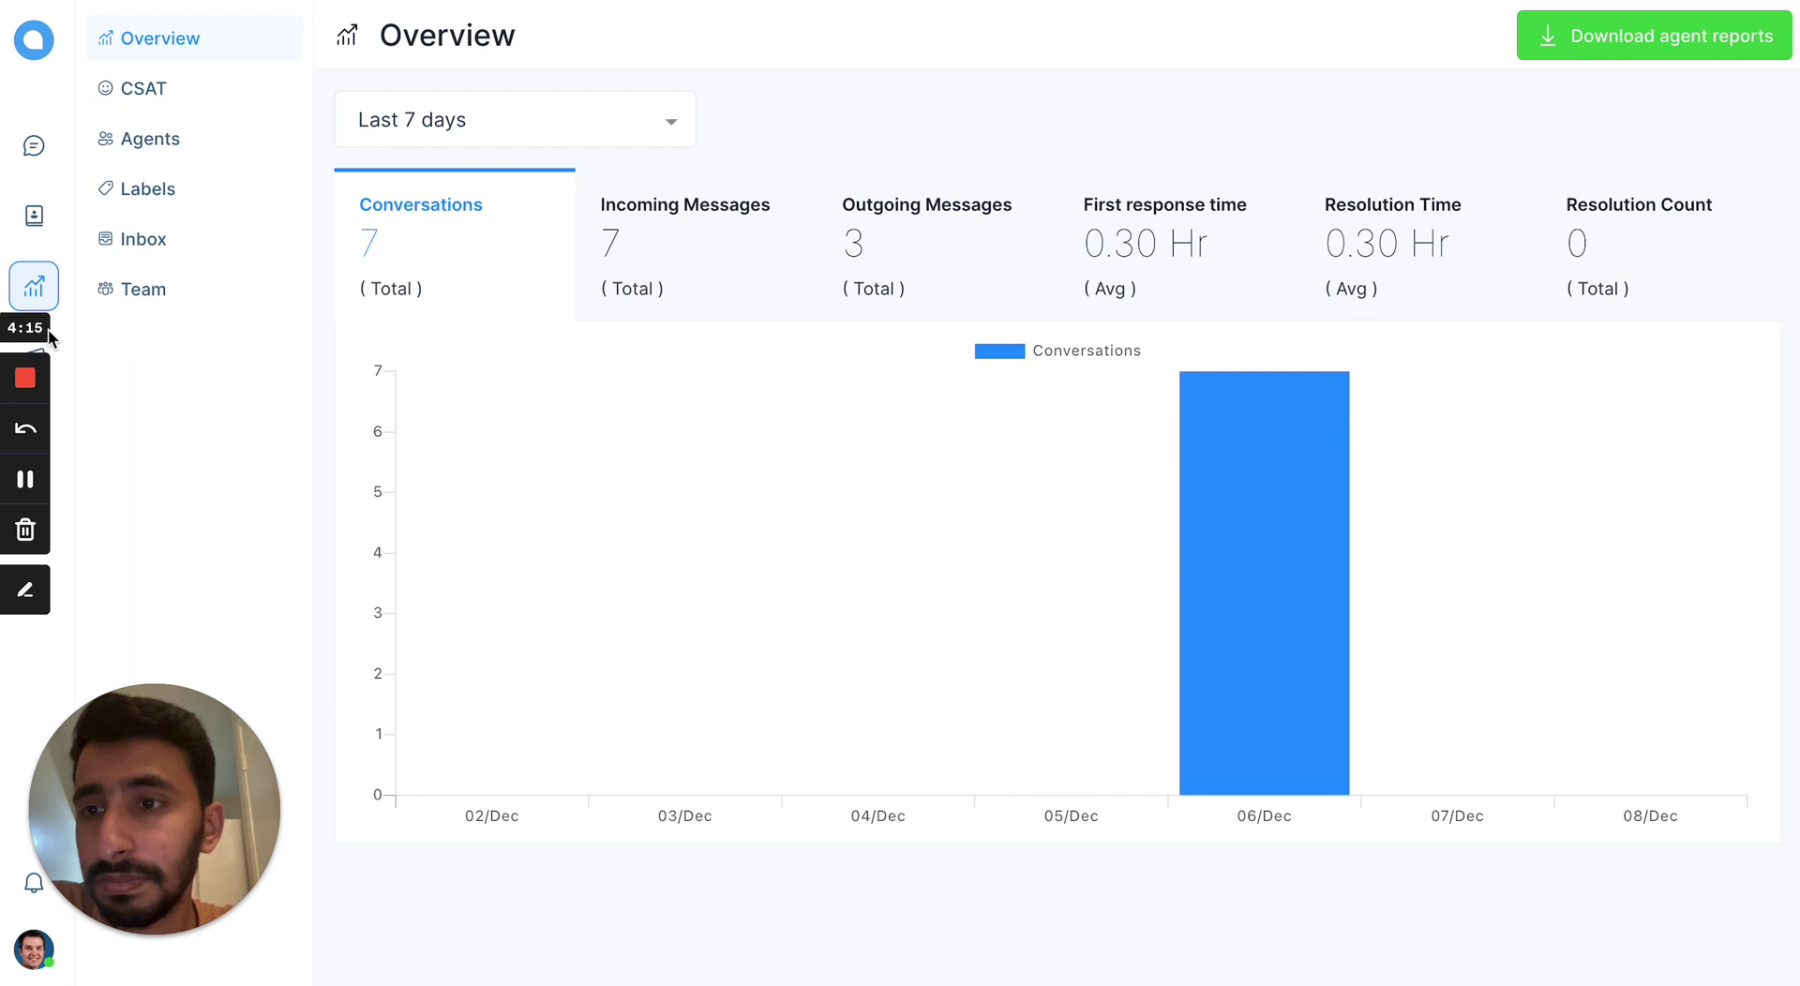
pyautogui.click(56, 352)
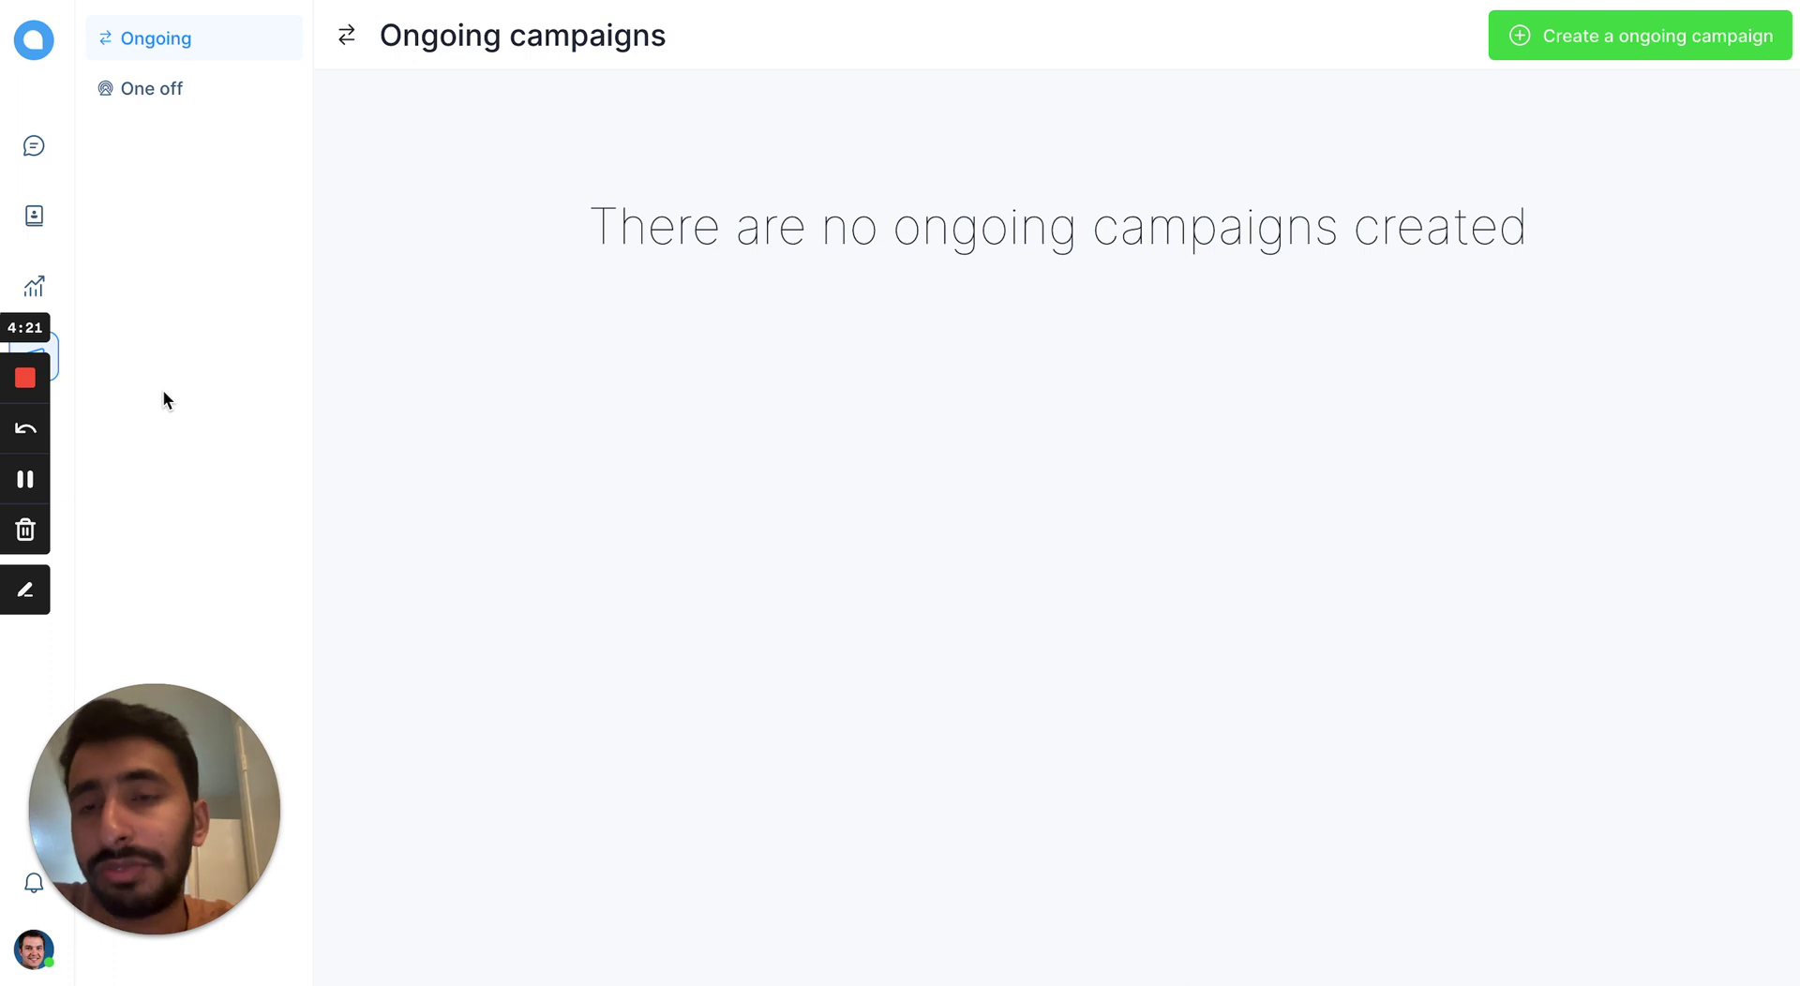
pyautogui.click(138, 94)
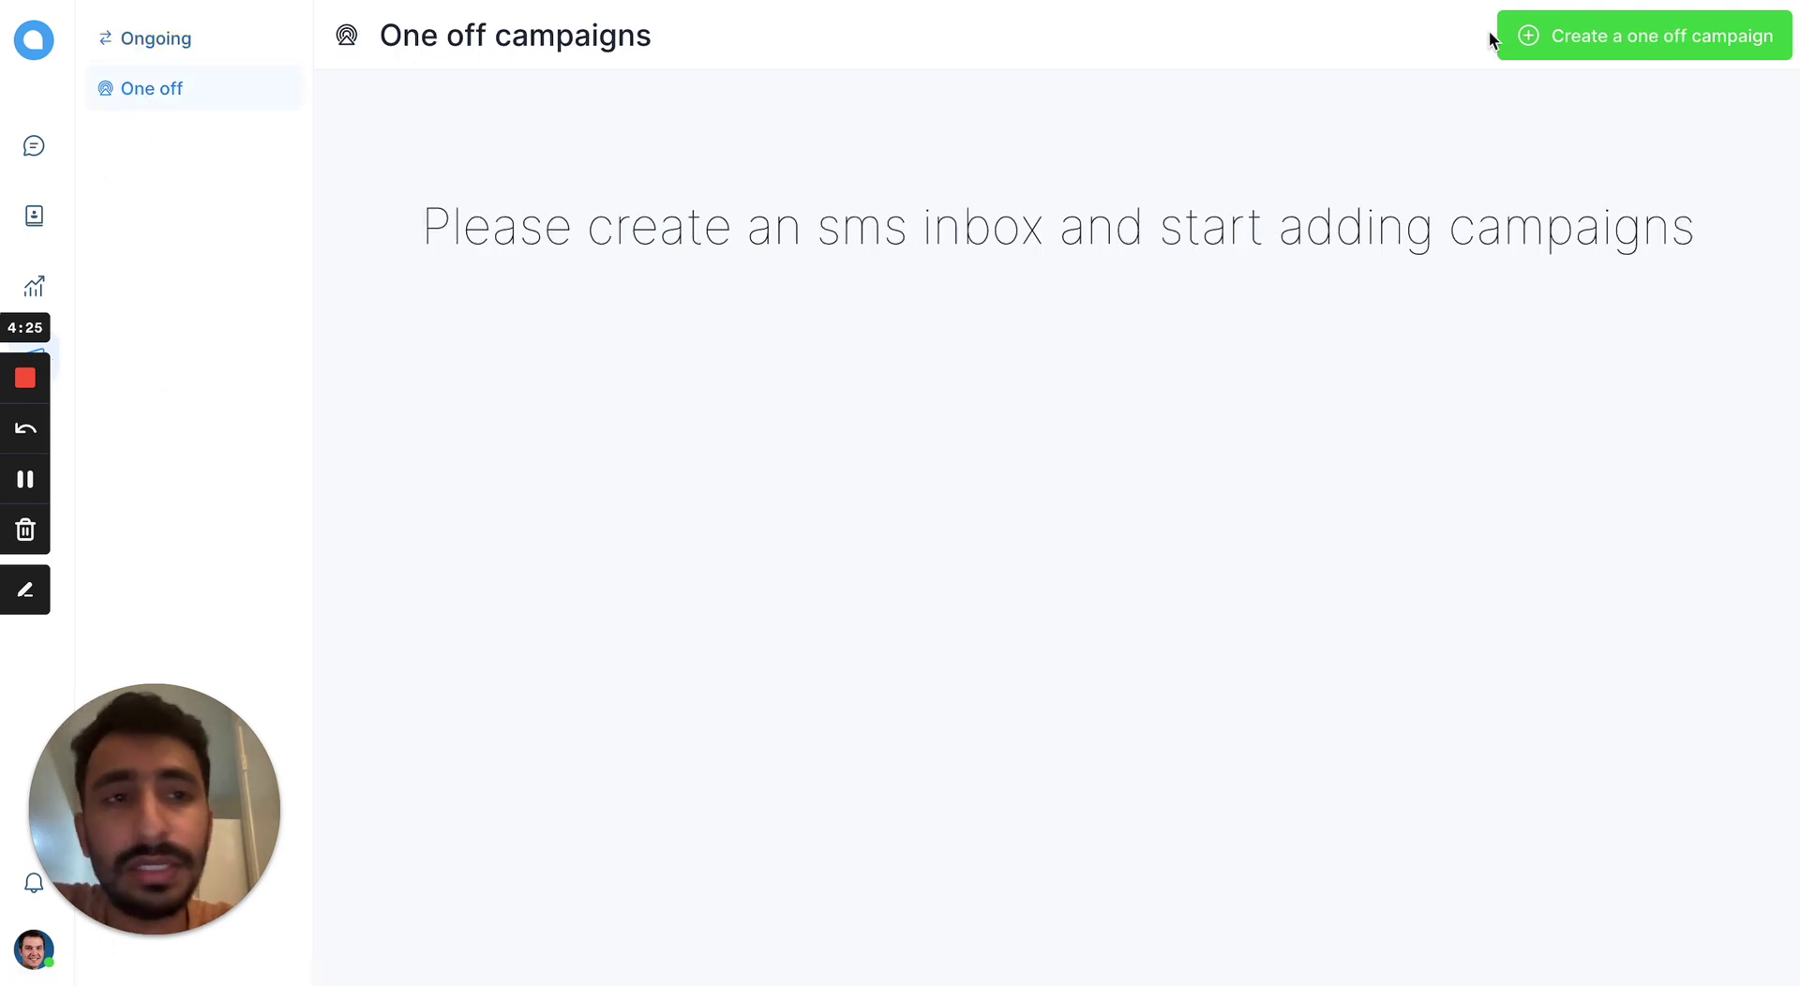
# - Try setting up a one-off campaign with trial-user as the audience, and cancel the form
pyautogui.click(1676, 34)
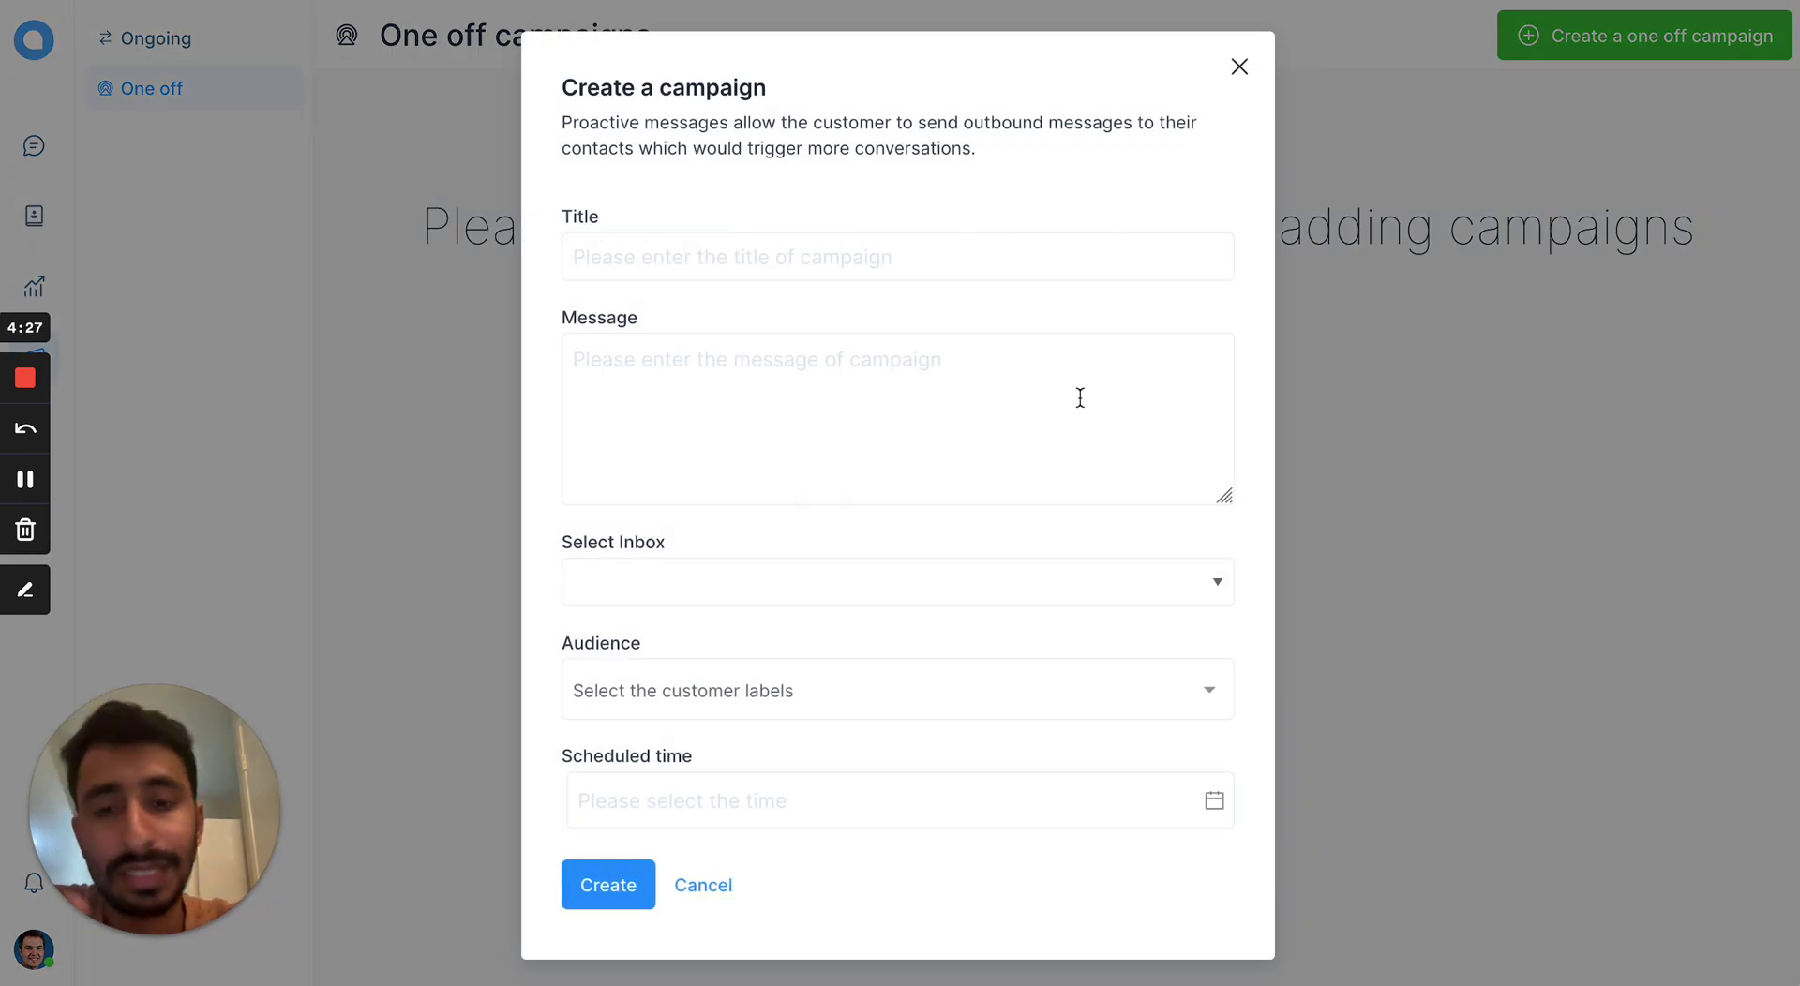
pyautogui.click(847, 703)
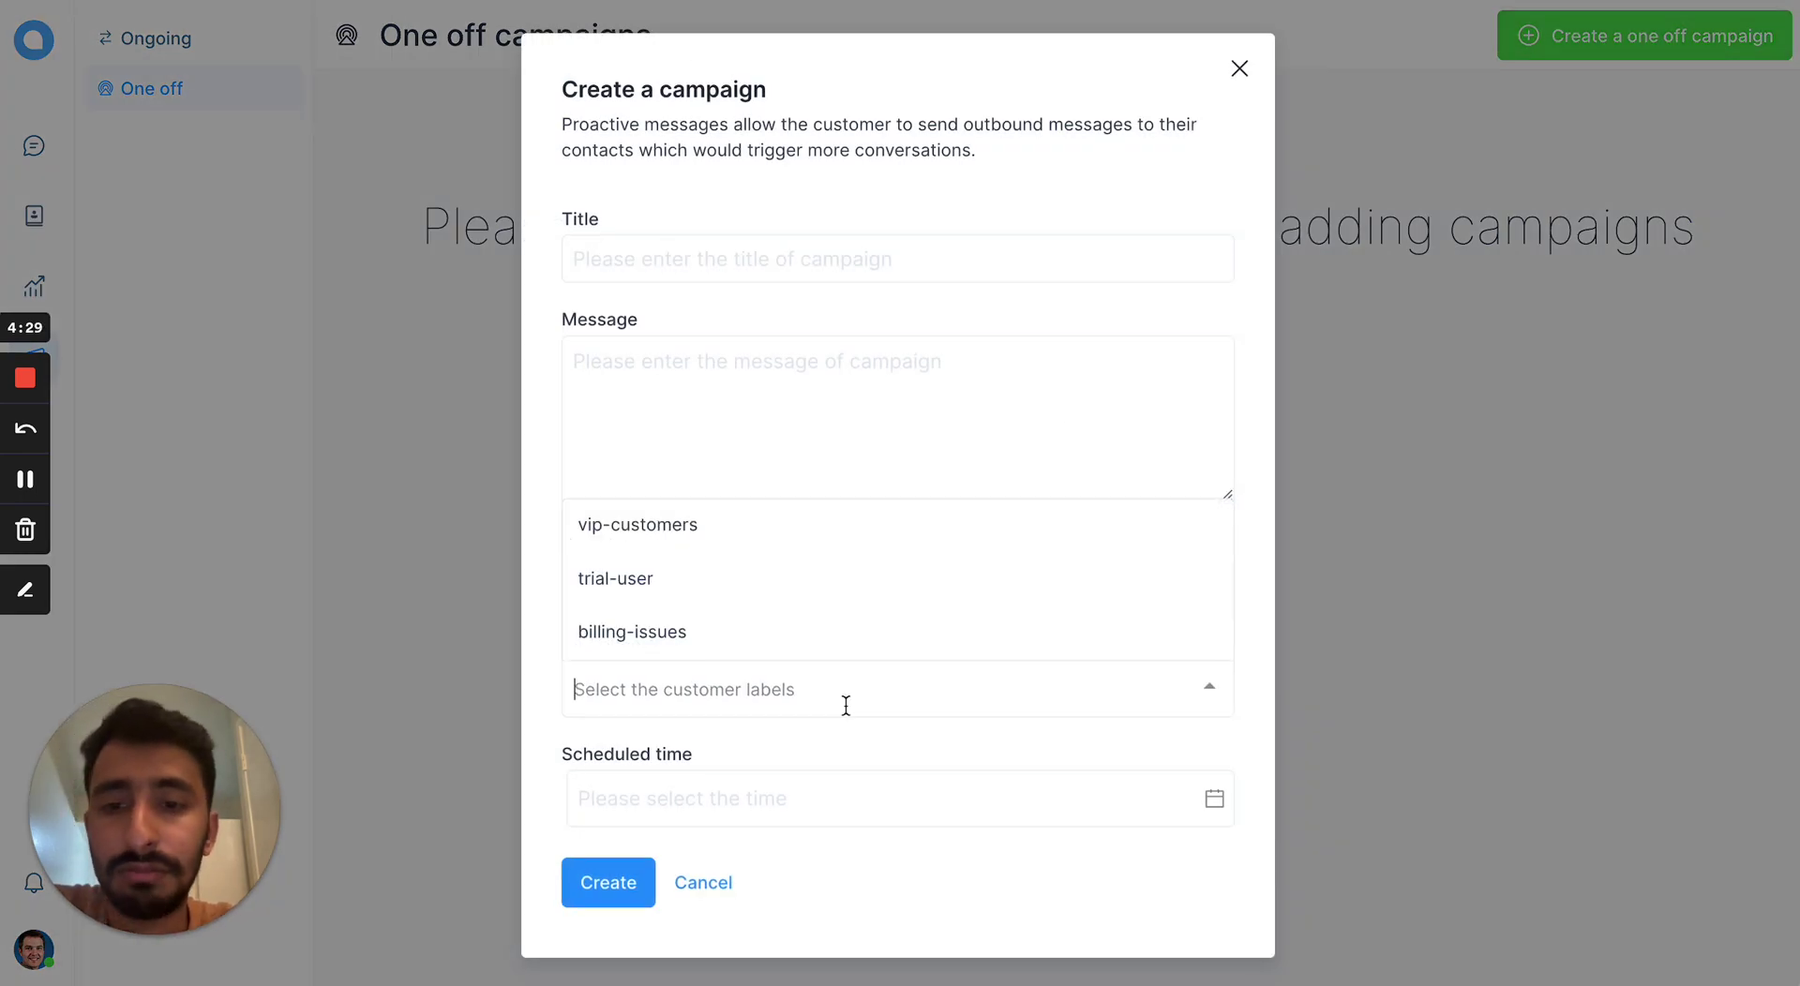
pyautogui.click(807, 593)
pyautogui.click(638, 787)
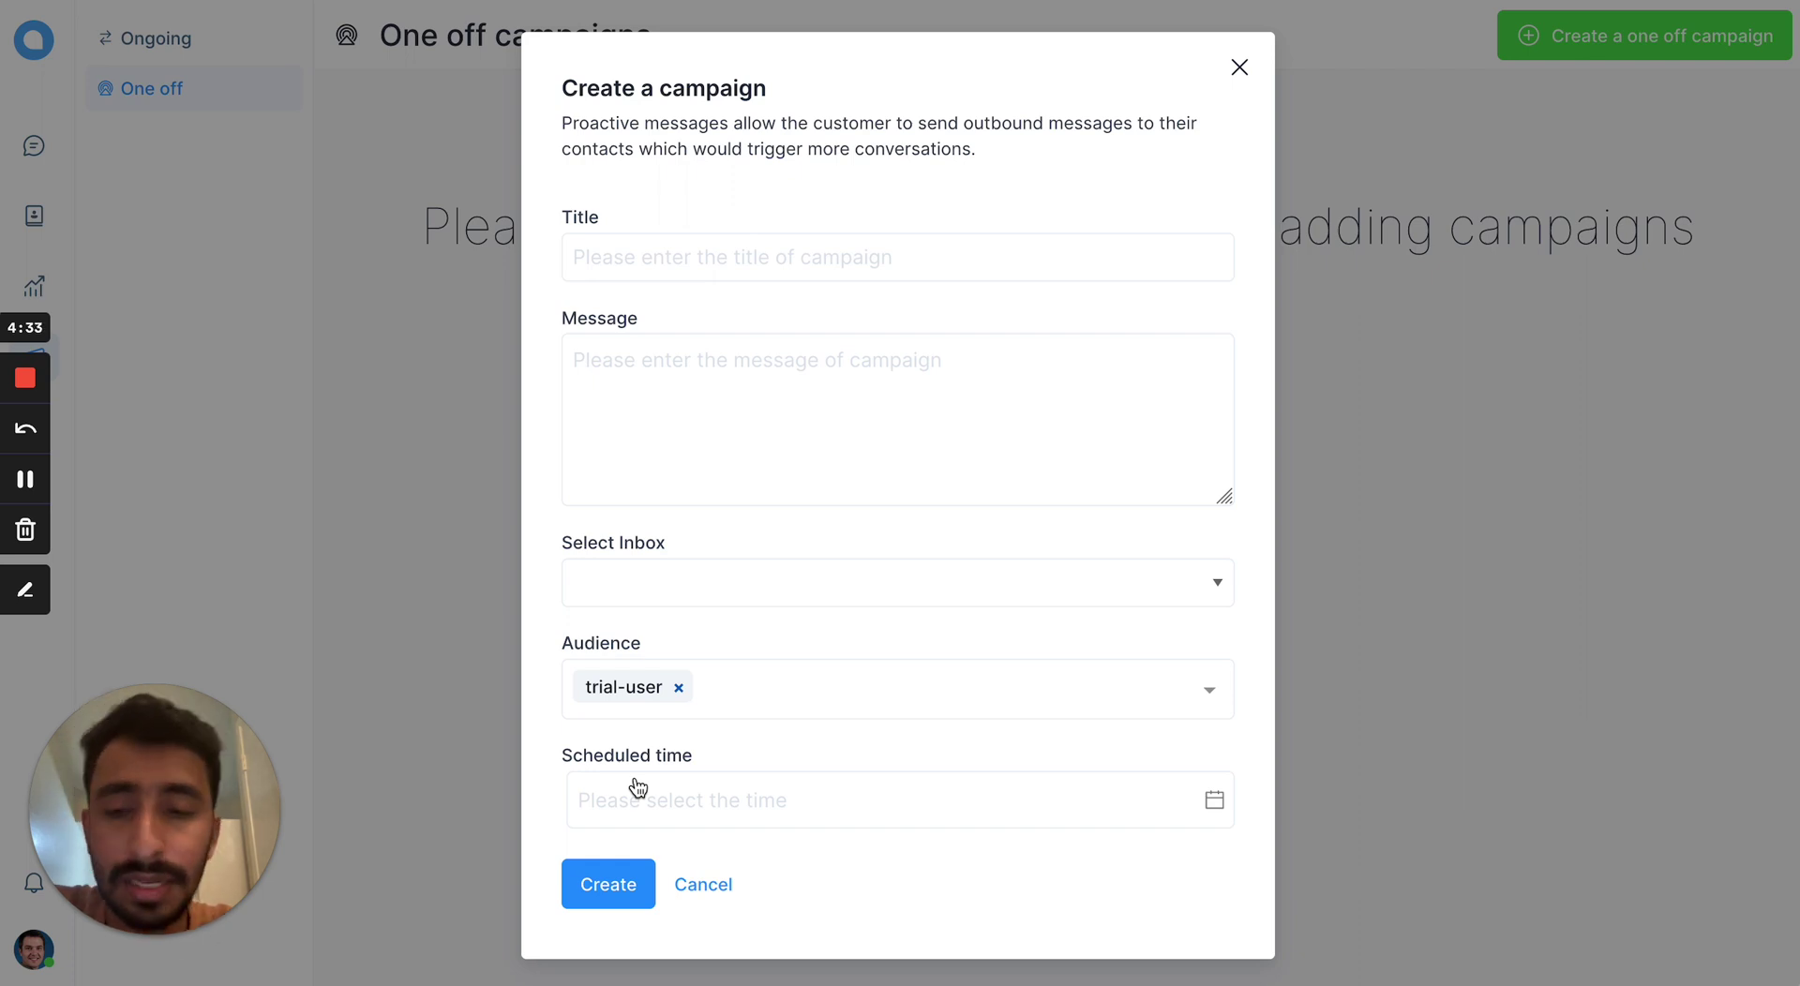
pyautogui.click(704, 884)
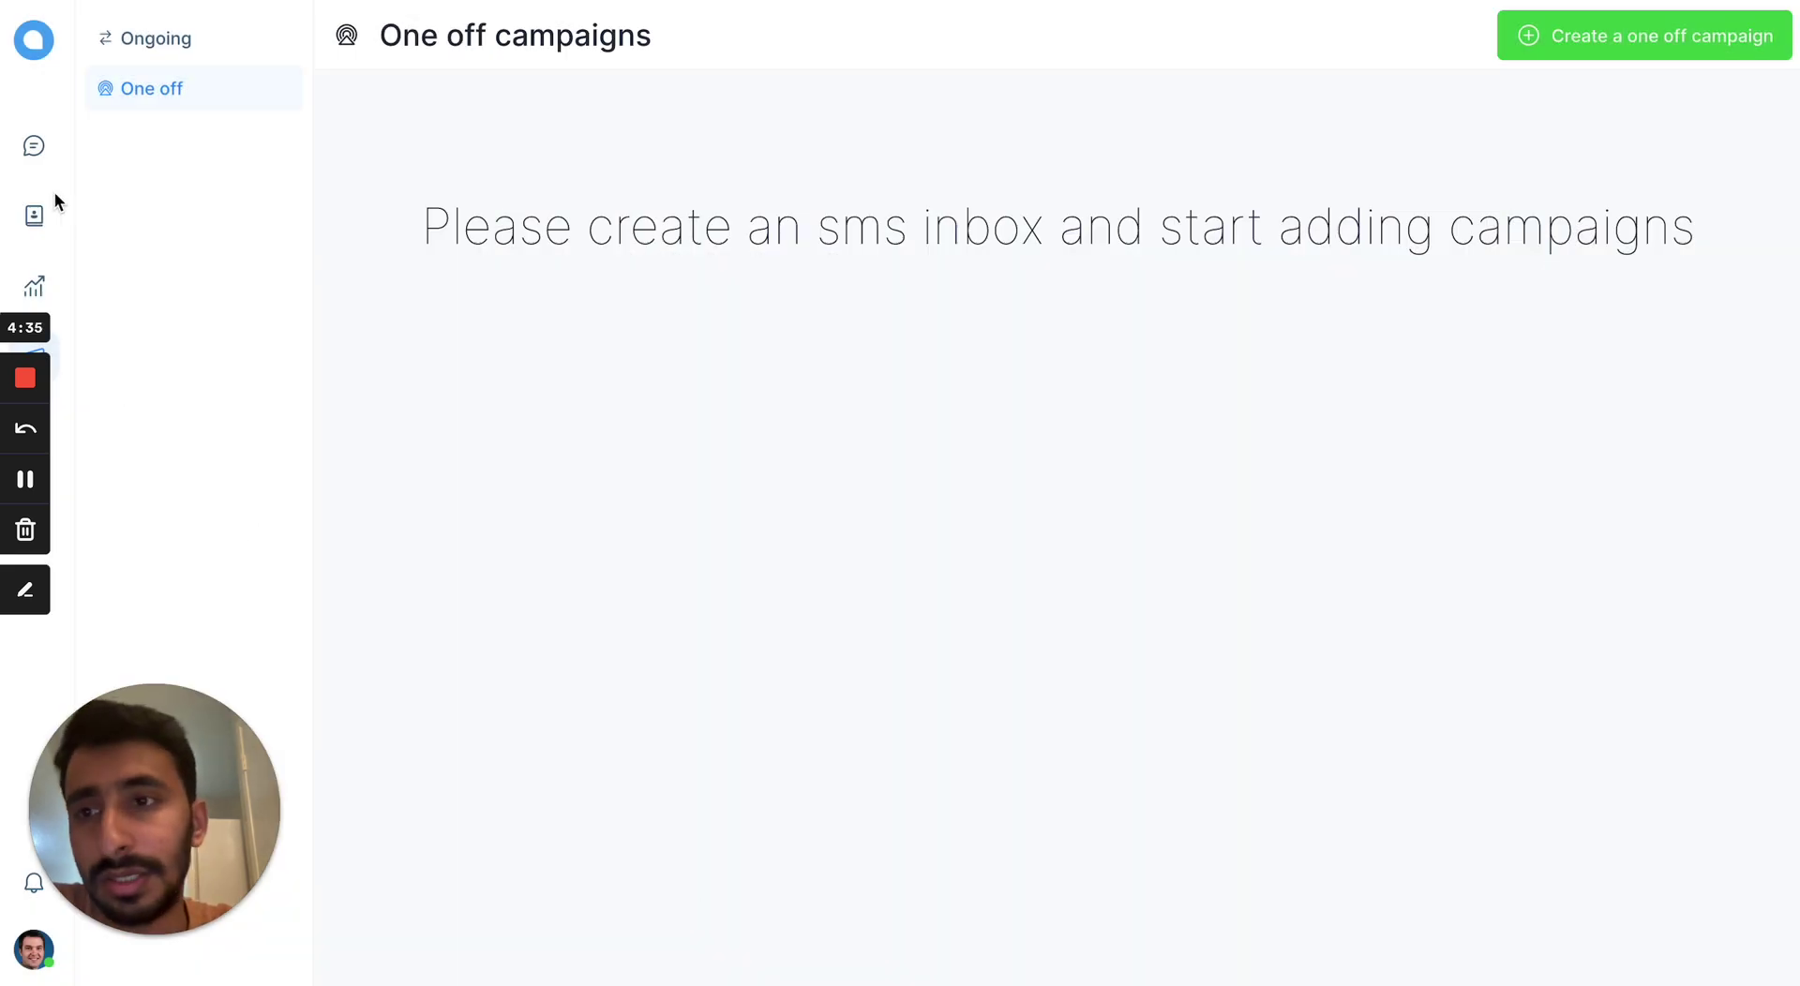
# - Return to the conversations and list all open ones, regardless of assignee
pyautogui.click(29, 150)
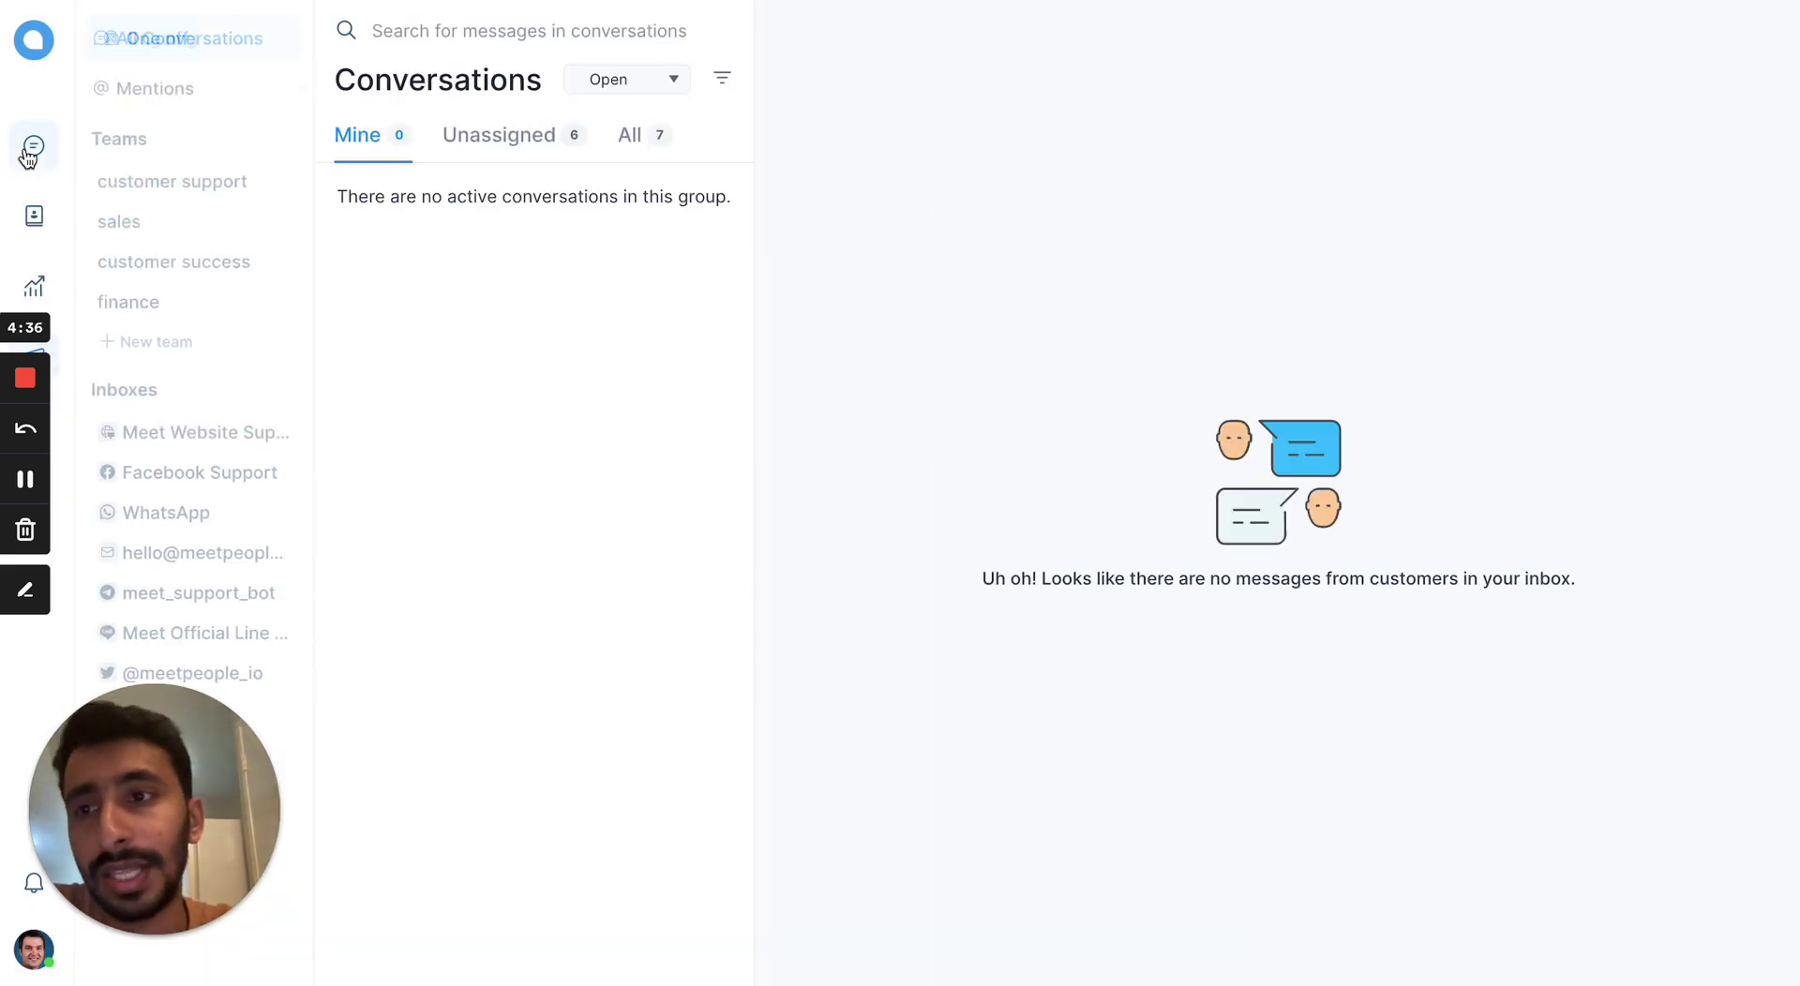
pyautogui.click(630, 141)
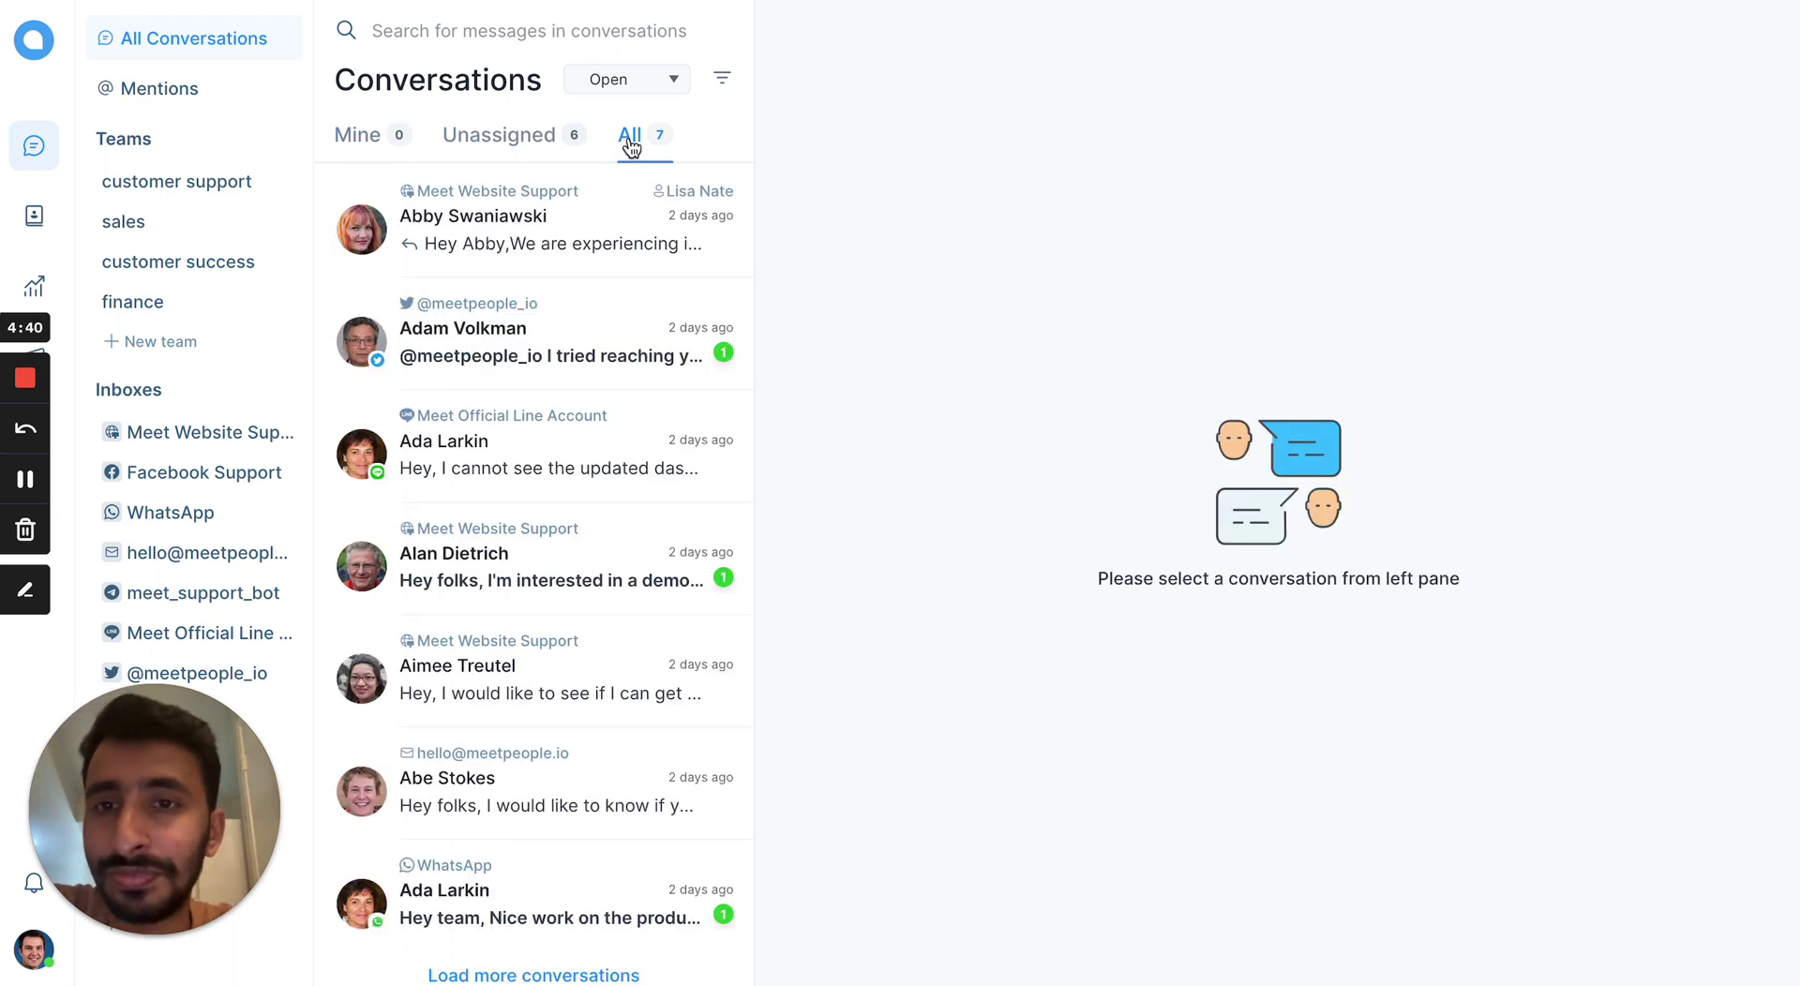